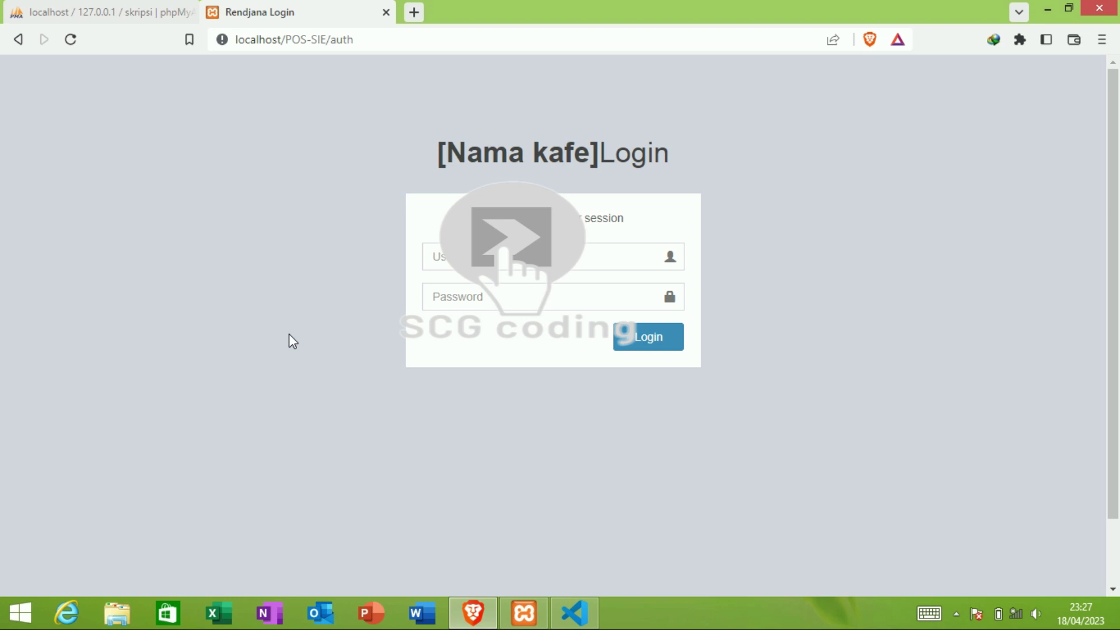
Copy the Admin account's username from the user table of the skripsi database in phpMyAdmin
click(27, 9)
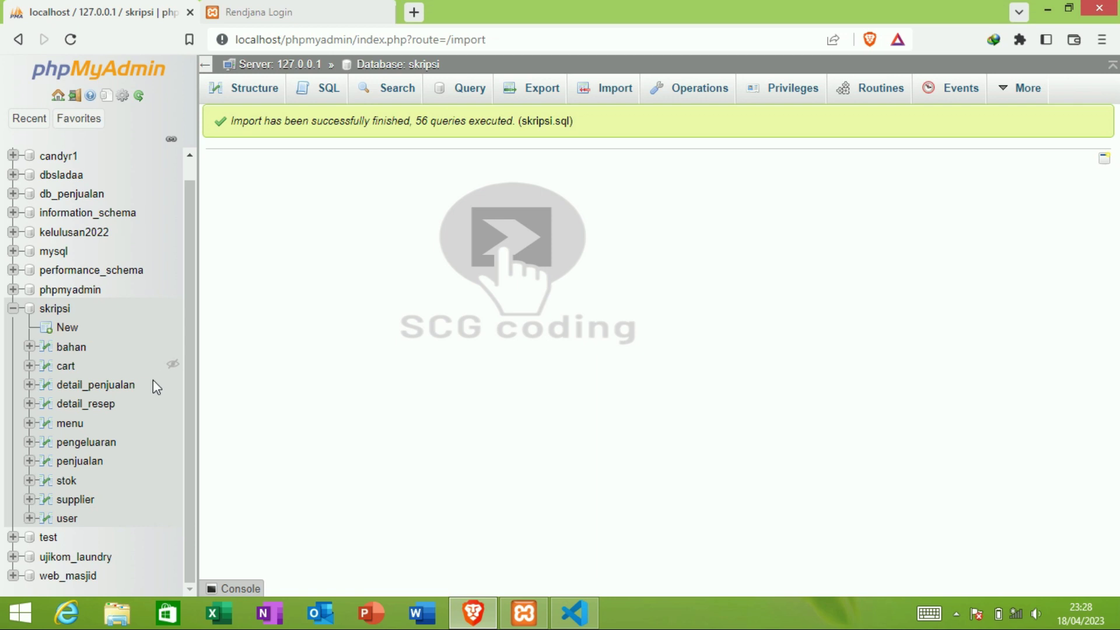
click(68, 518)
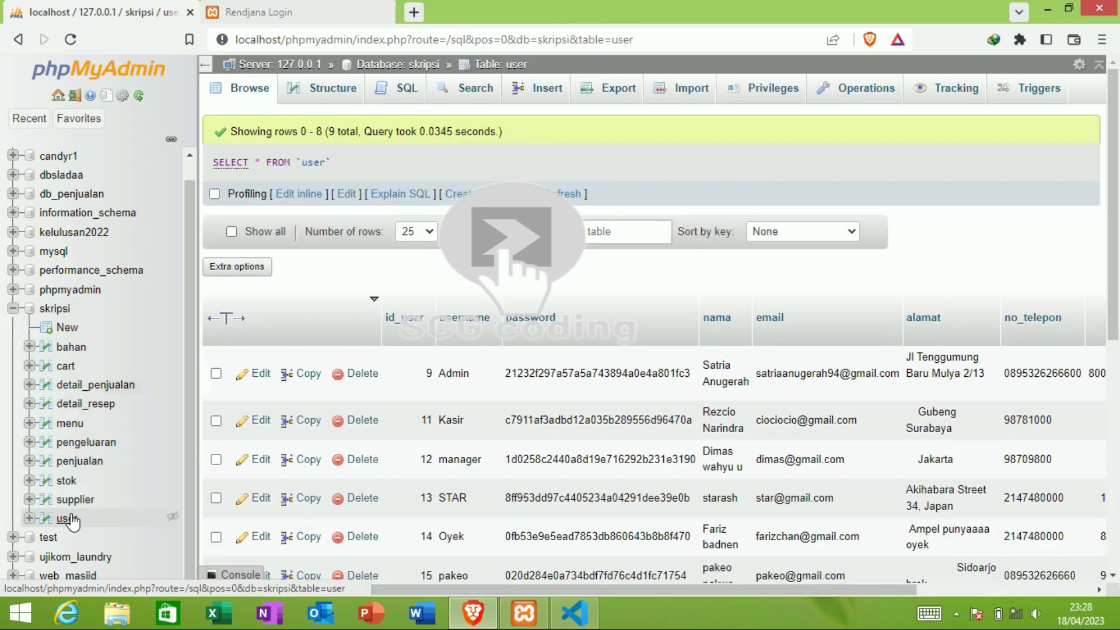
double_click(467, 368)
key(super+c)
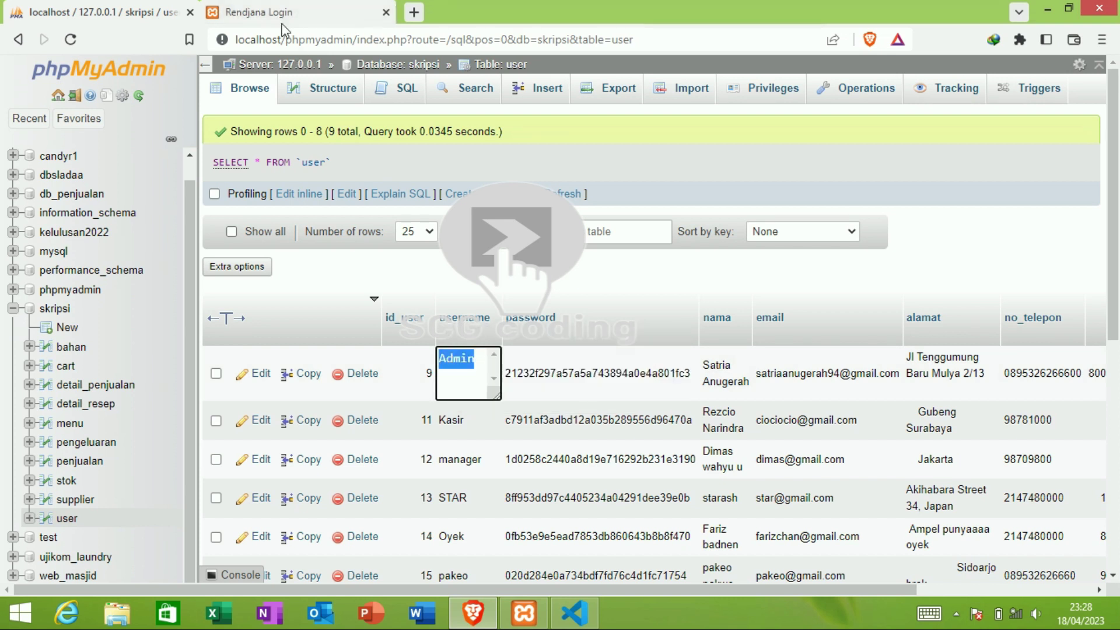
Try to log in on the café's POS-SIE login page with the copied Admin username and a password
click(249, 7)
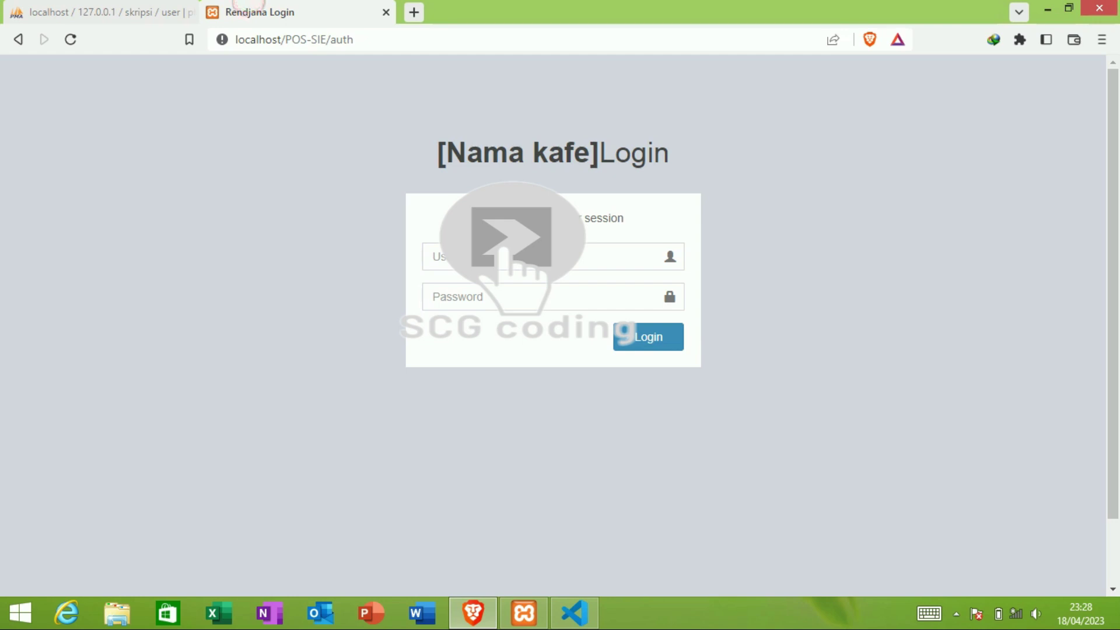
right_click(474, 260)
click(526, 354)
click(445, 295)
right_click(448, 294)
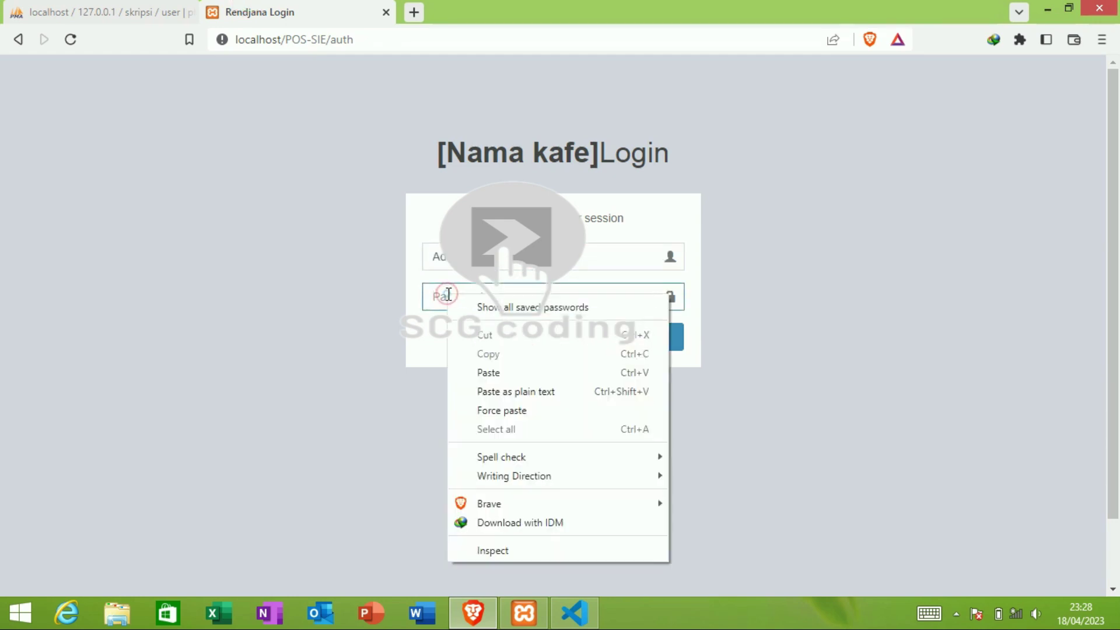
click(496, 365)
key(Return)
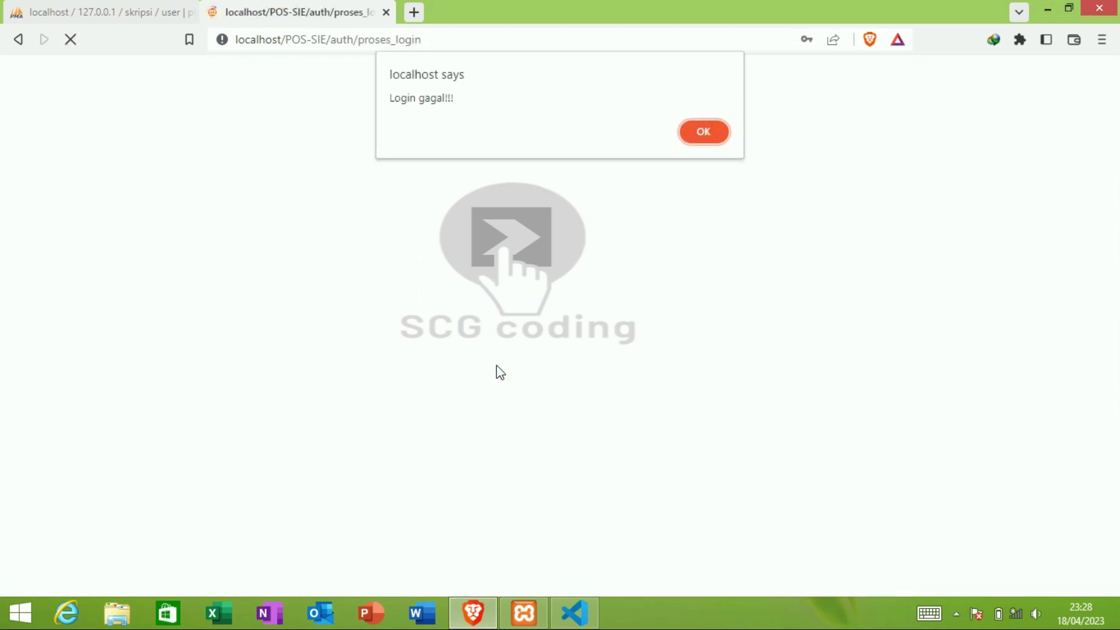
key(Return)
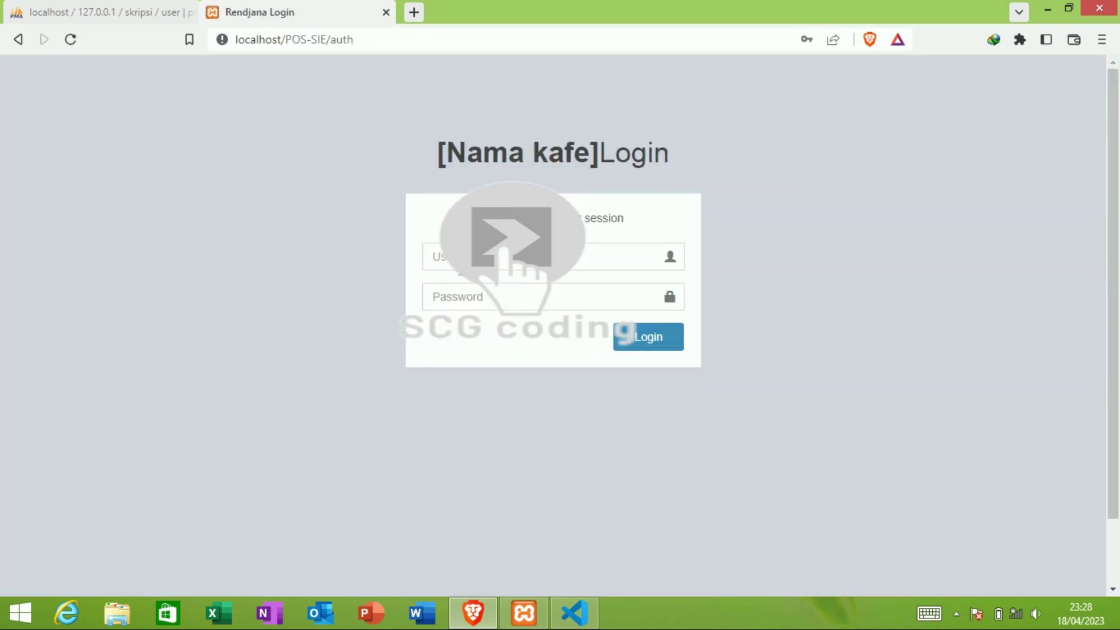
Log in to POS-SIE with the suggested lowercase username admin and the account password, and continue to the dashboard
right_click(455, 266)
click(500, 365)
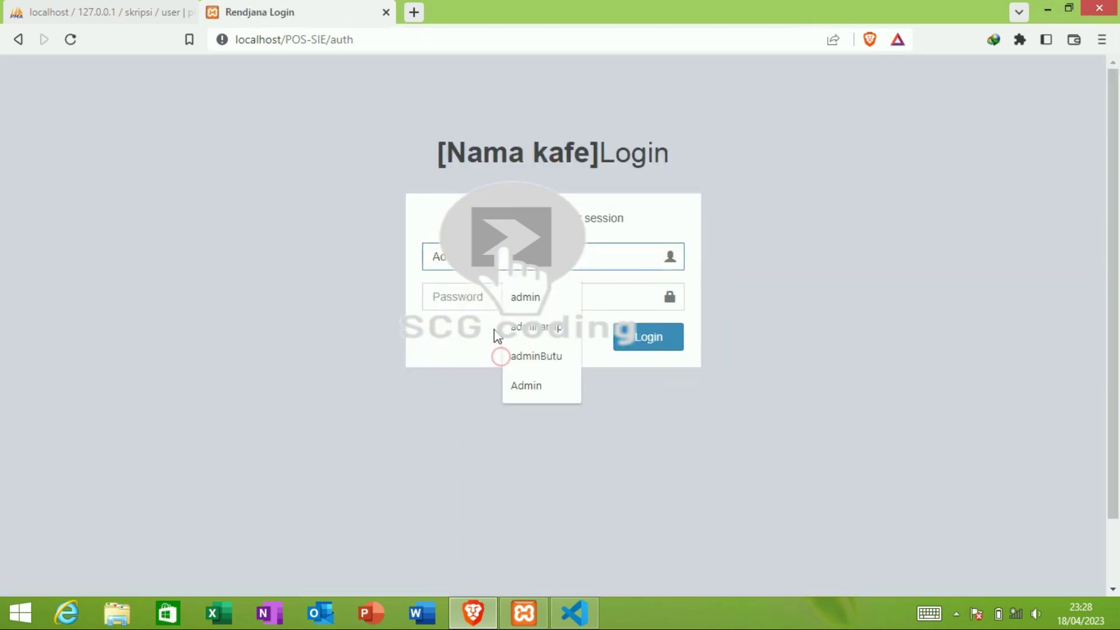
click(505, 294)
double_click(446, 262)
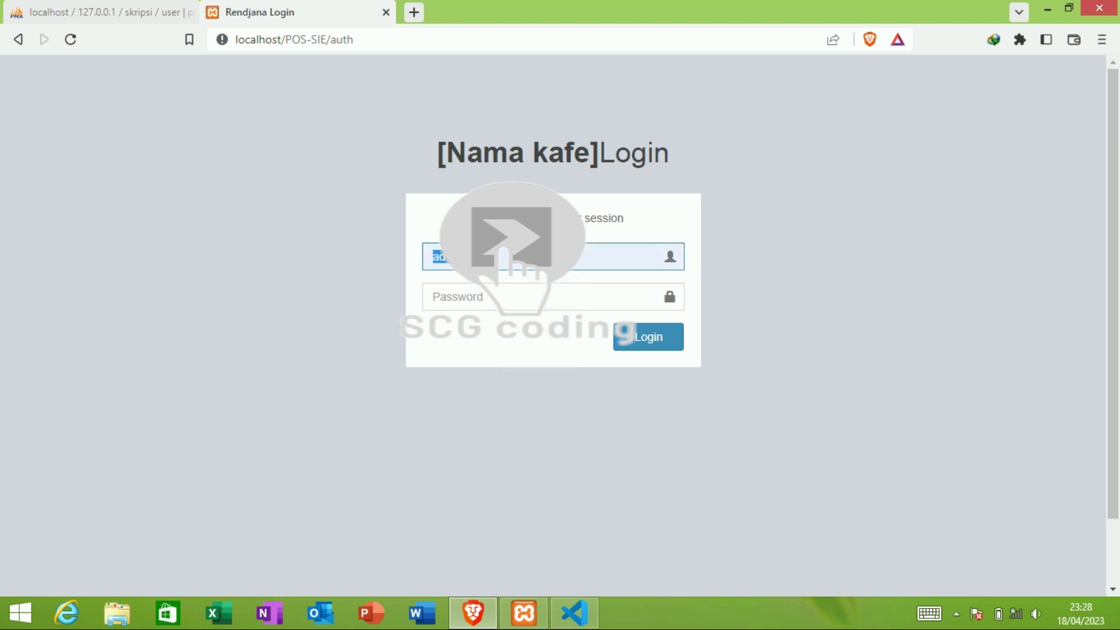
right_click(447, 256)
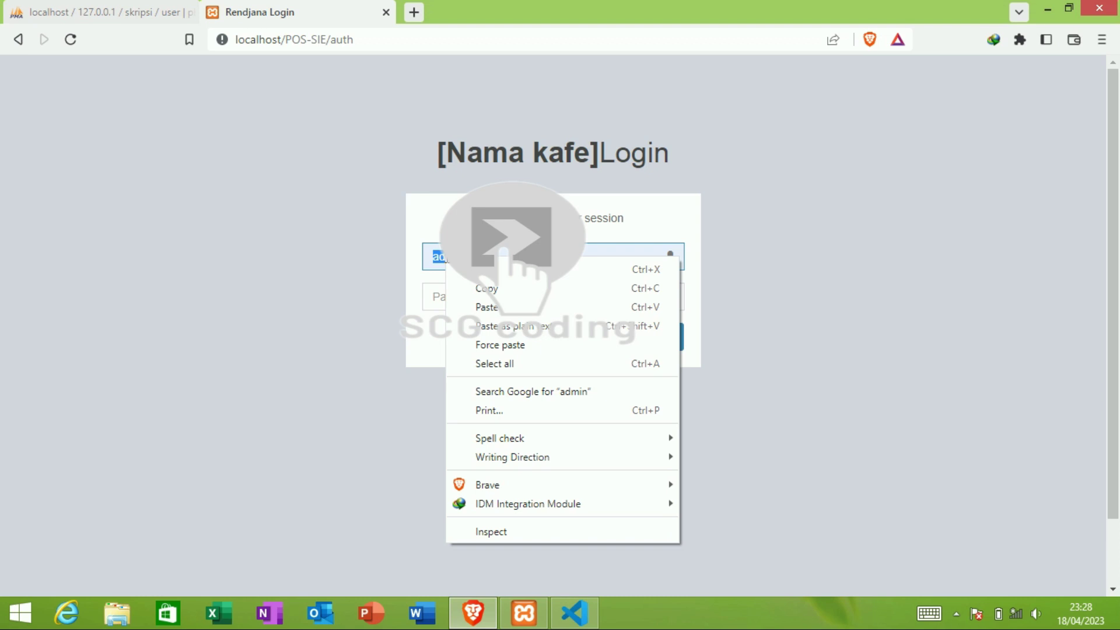
click(484, 288)
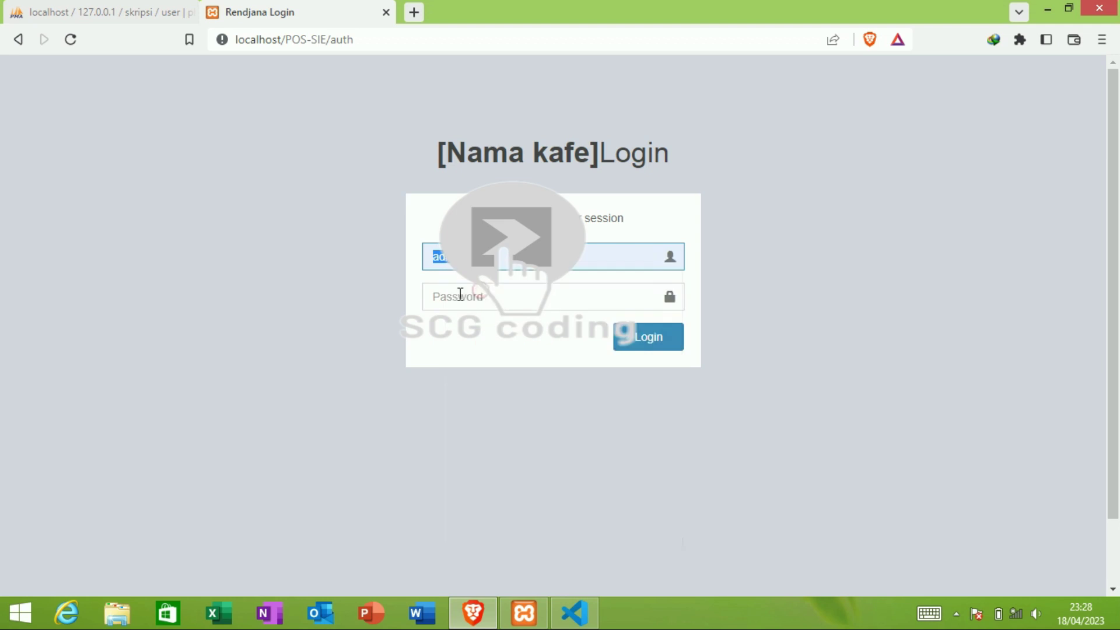
right_click(460, 293)
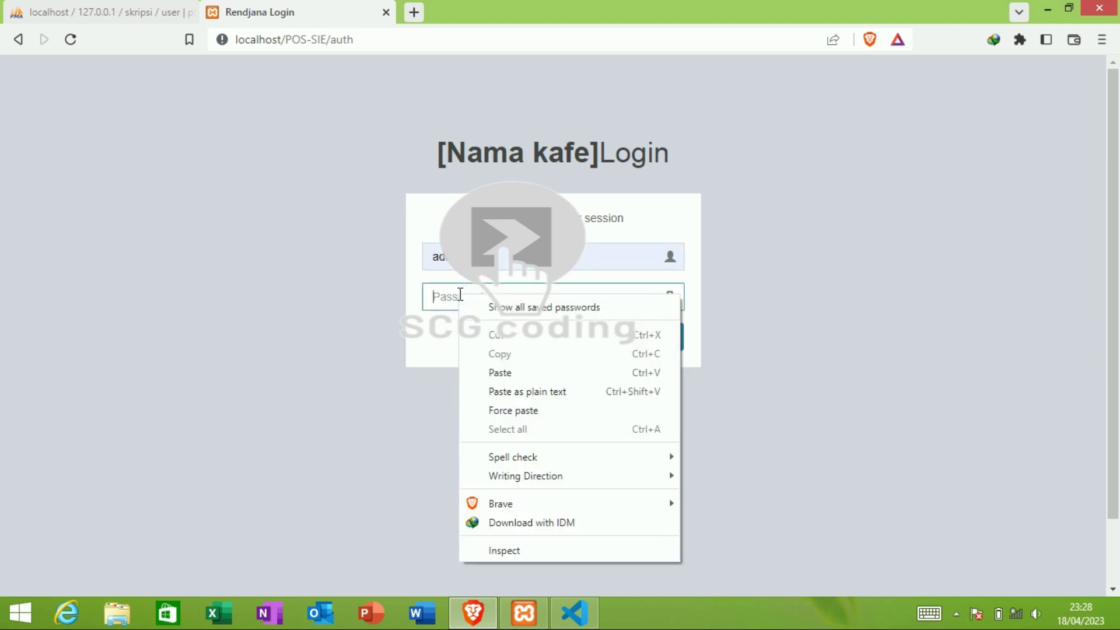
click(500, 373)
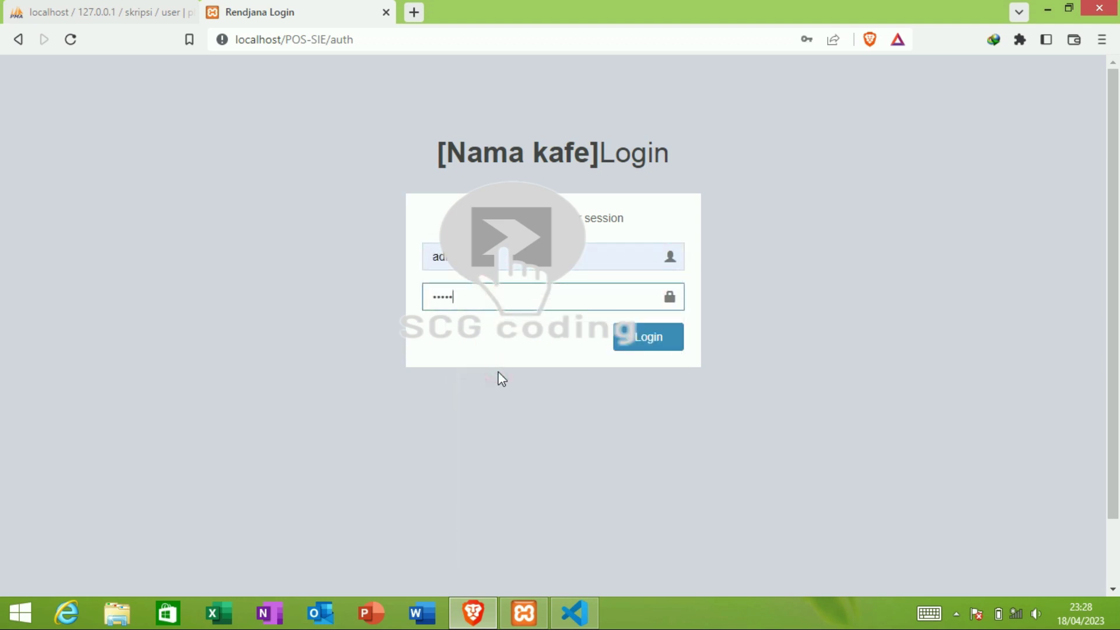
key(Return)
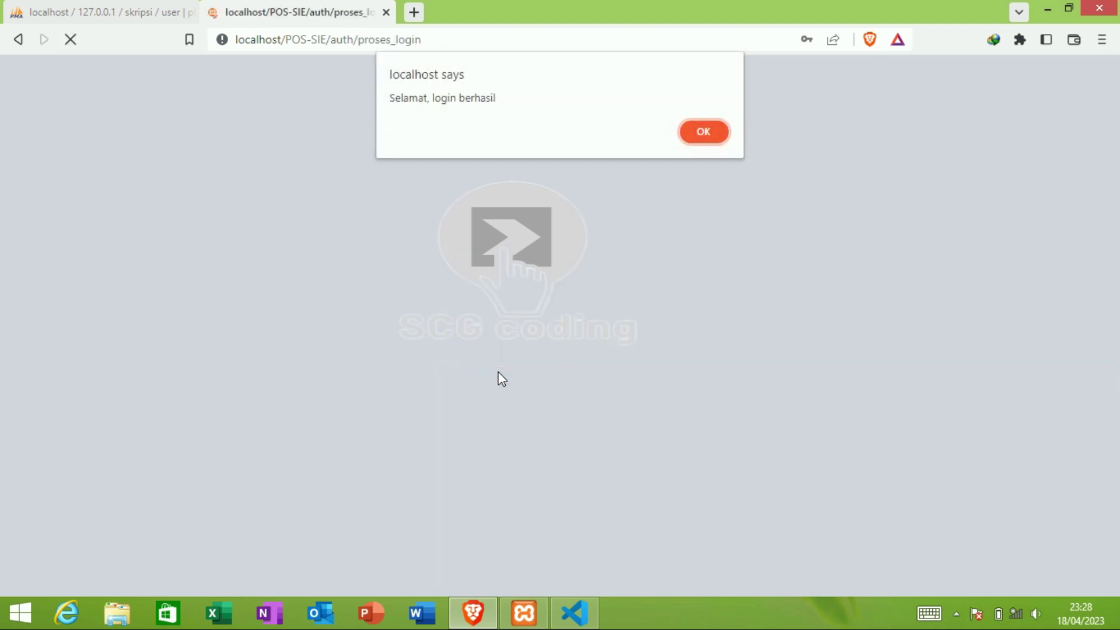
key(Return)
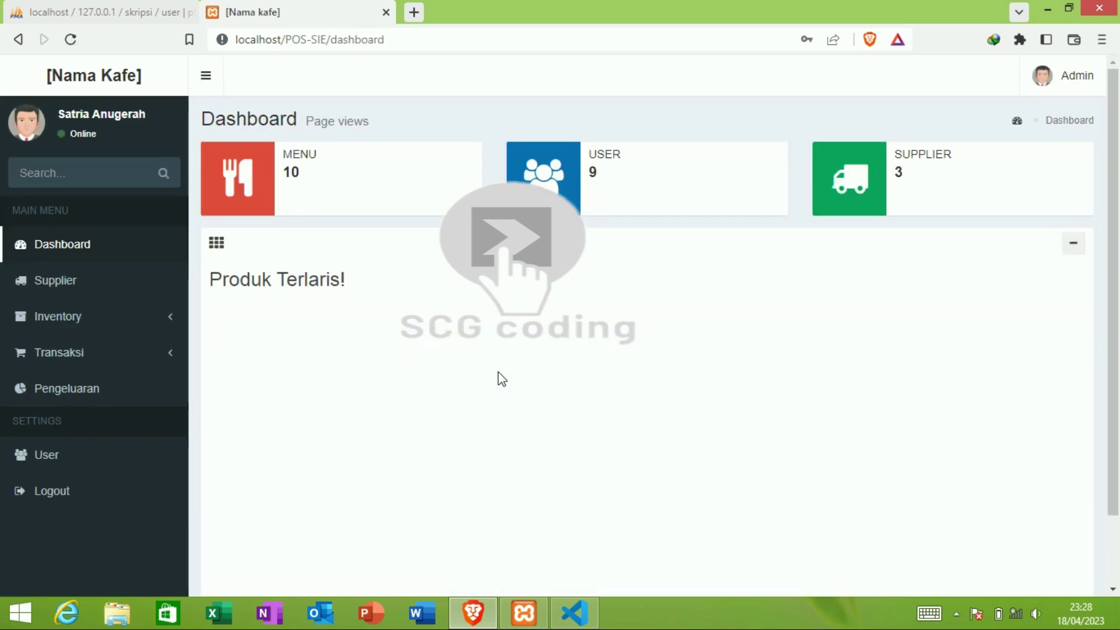
Start a new supplier record and fill its name with "upplier" copied from the form heading
click(112, 290)
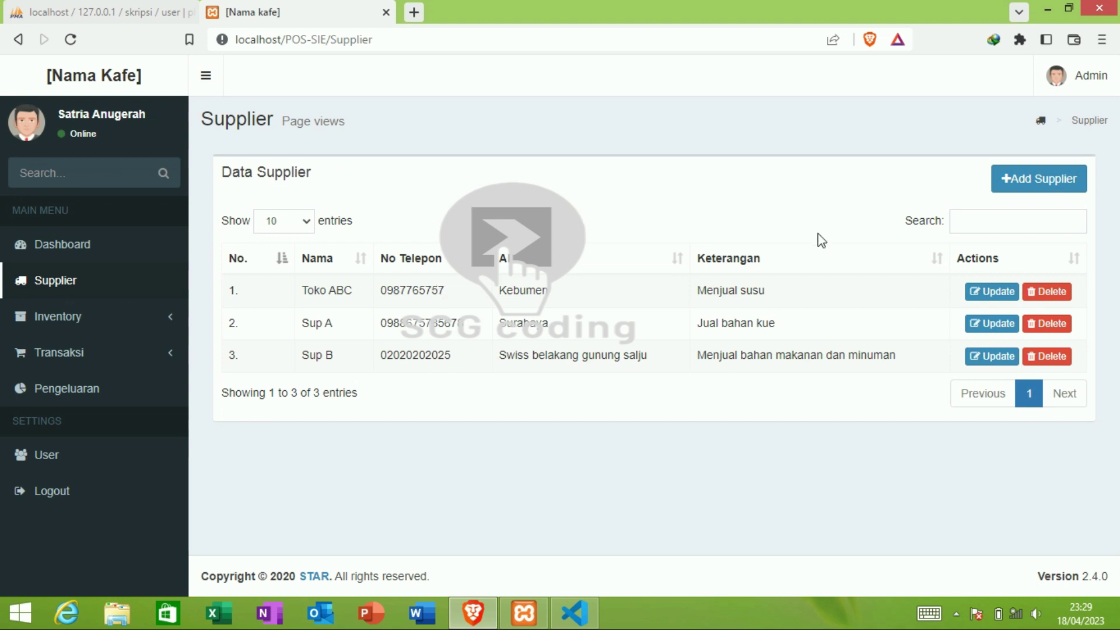
click(1033, 189)
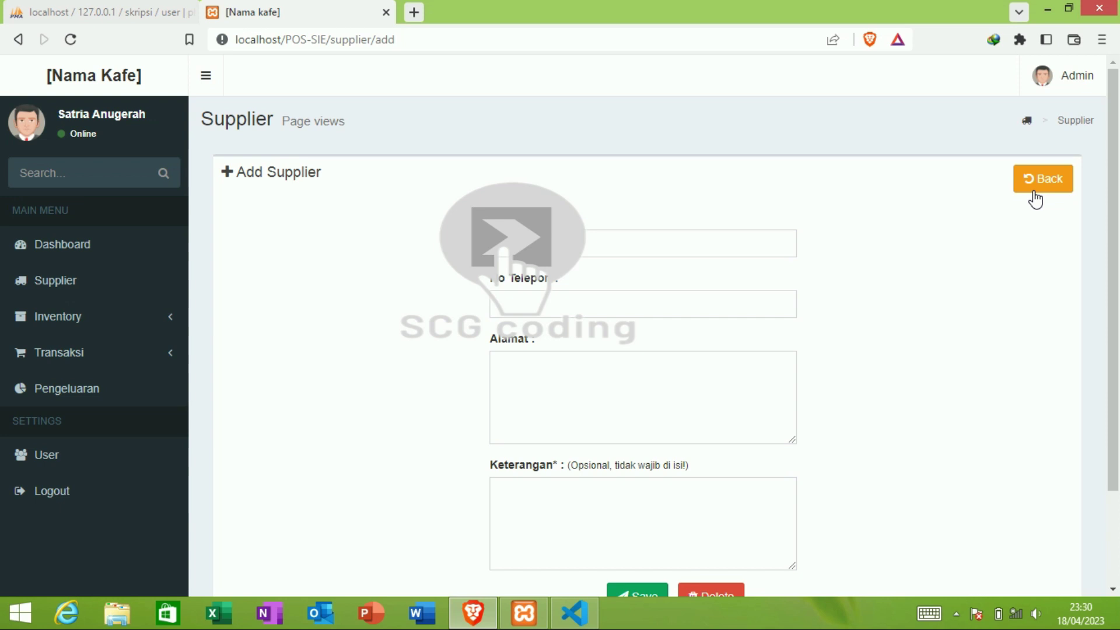
key(super+c)
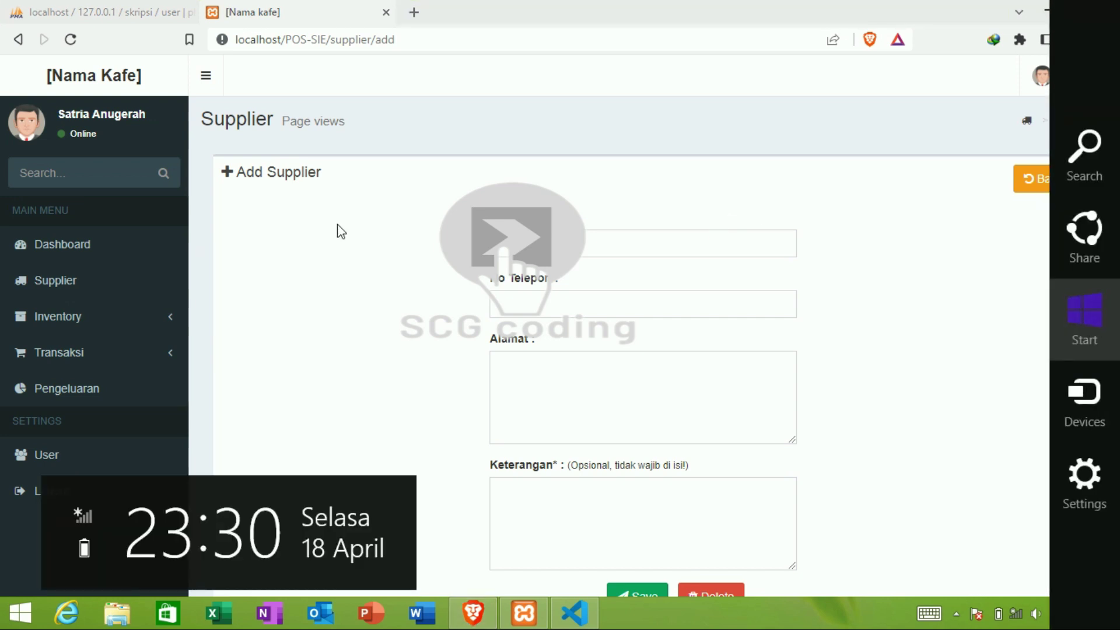
click(337, 224)
drag(275, 175, 364, 178)
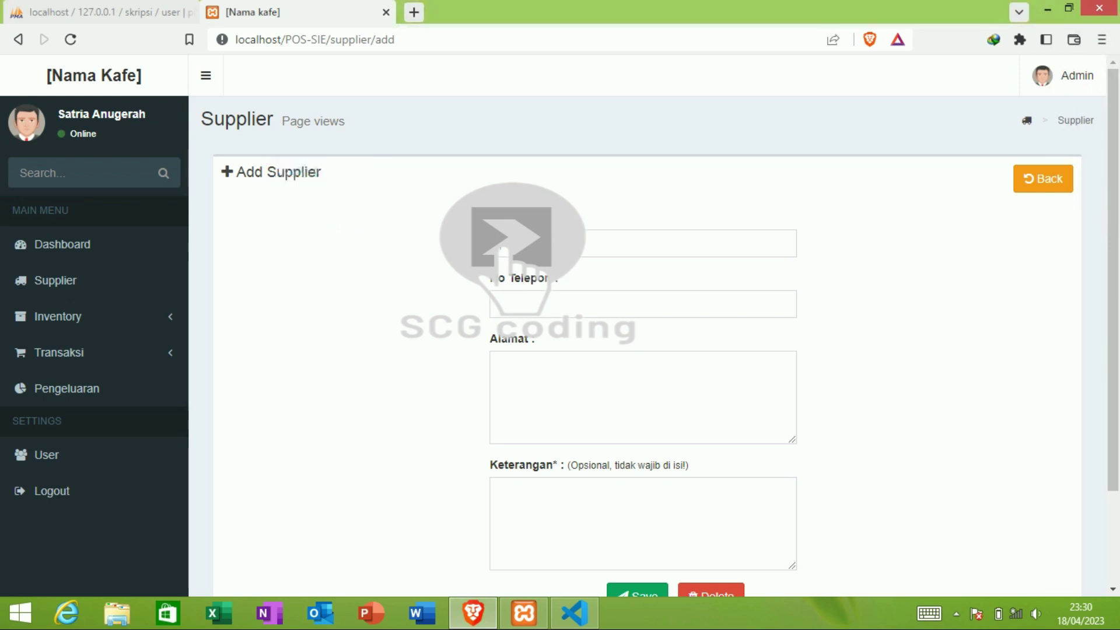
right_click(534, 247)
click(590, 350)
Fill in the supplier's phone number and enter "biasa" for both Alamat and Keterangan
click(537, 309)
text(082)
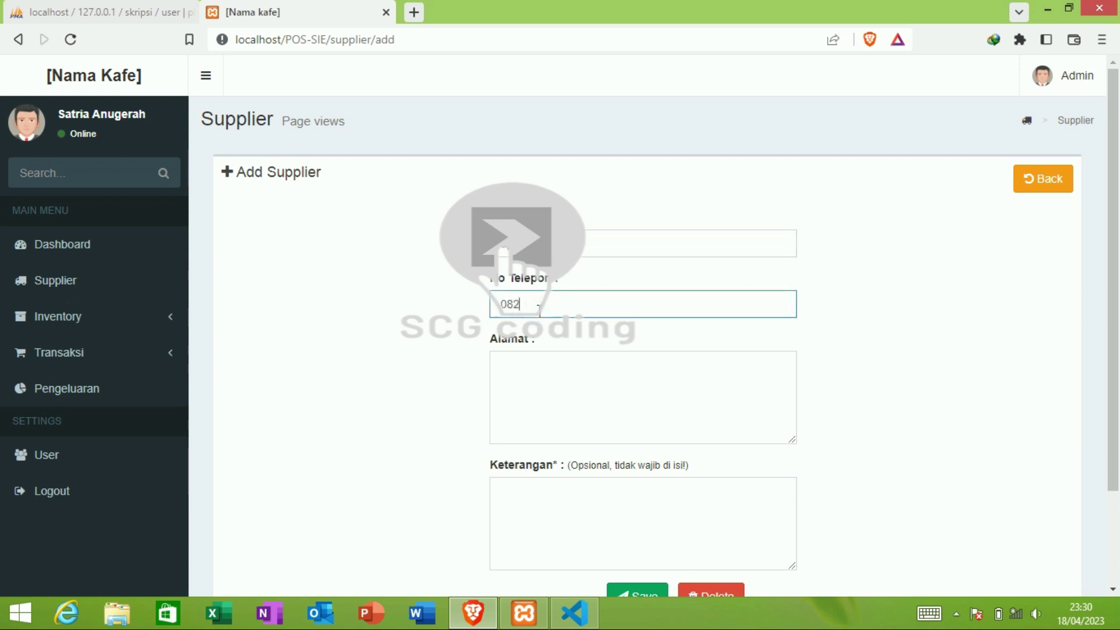
text(673737)
click(572, 415)
text(biasa)
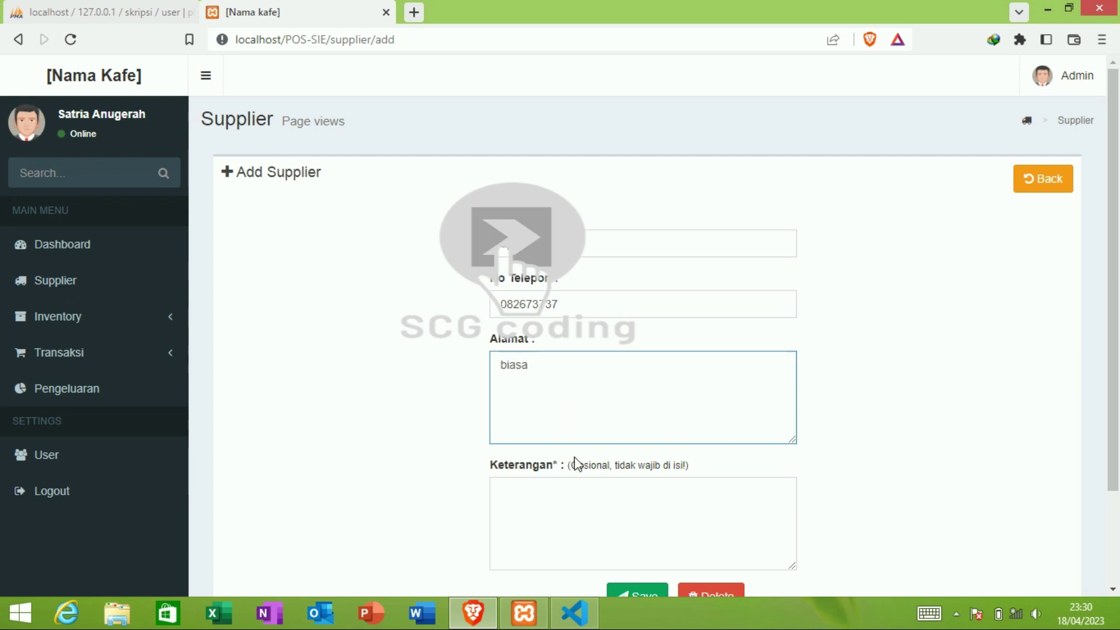
click(575, 496)
text(biasa)
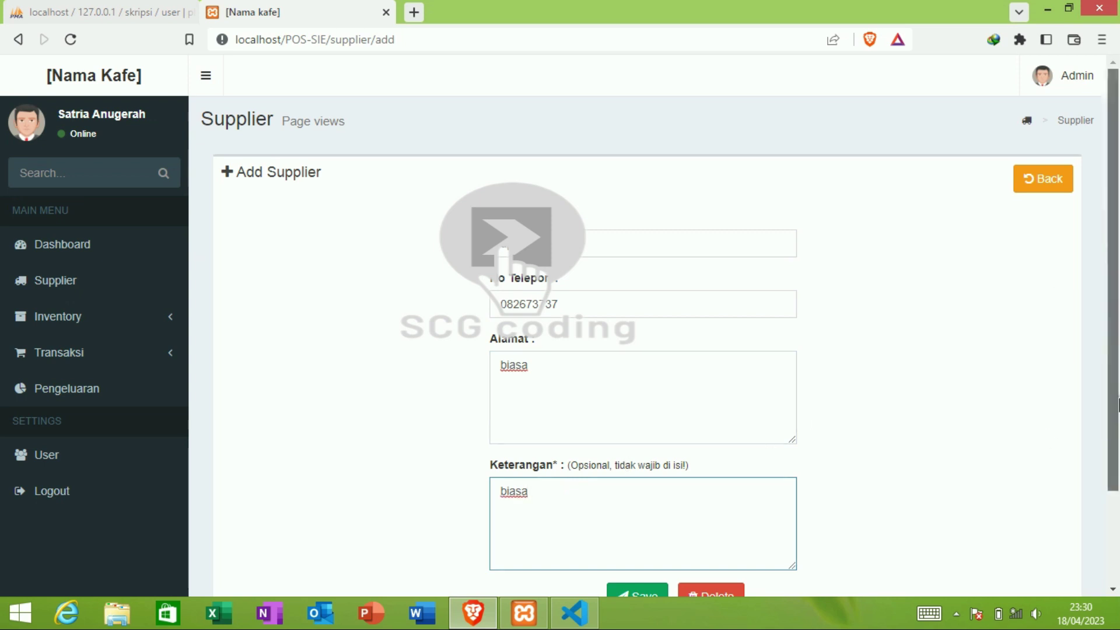
Save the new supplier record and return to the supplier list
drag(1115, 397, 1117, 496)
click(621, 482)
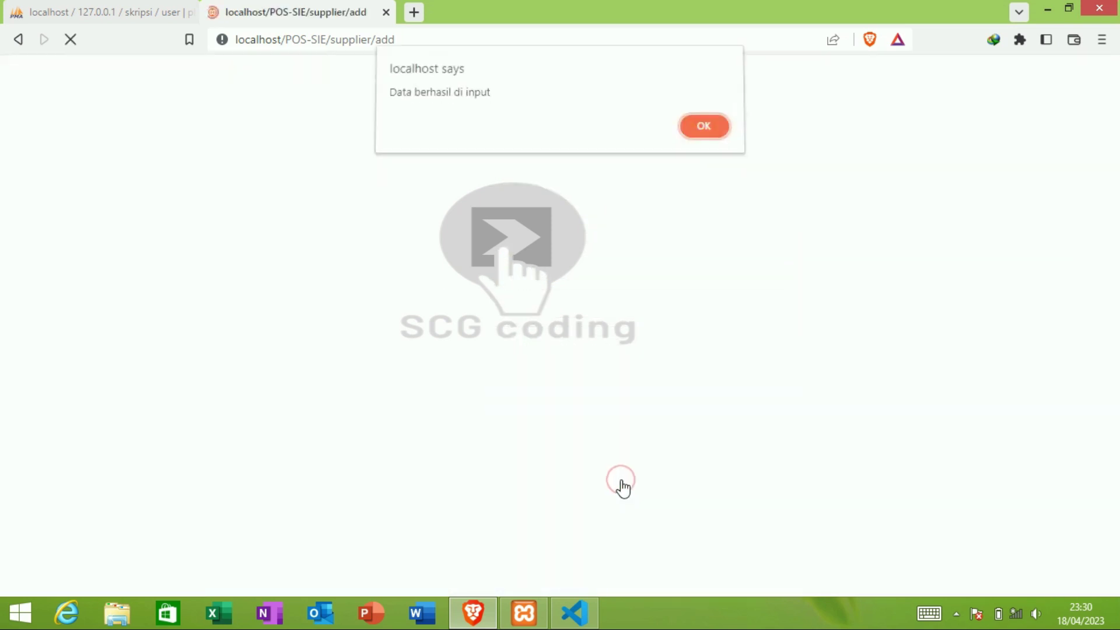
key(Return)
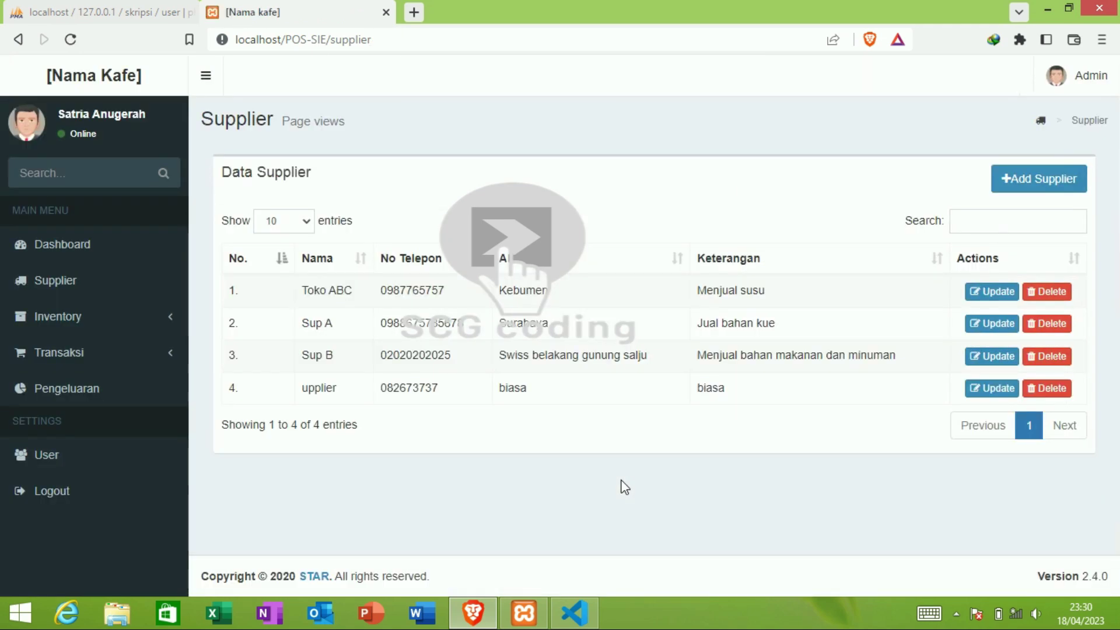
Start a new menu item in the Inventory section and fill its name with "menu" copied from the form heading
click(103, 317)
click(85, 353)
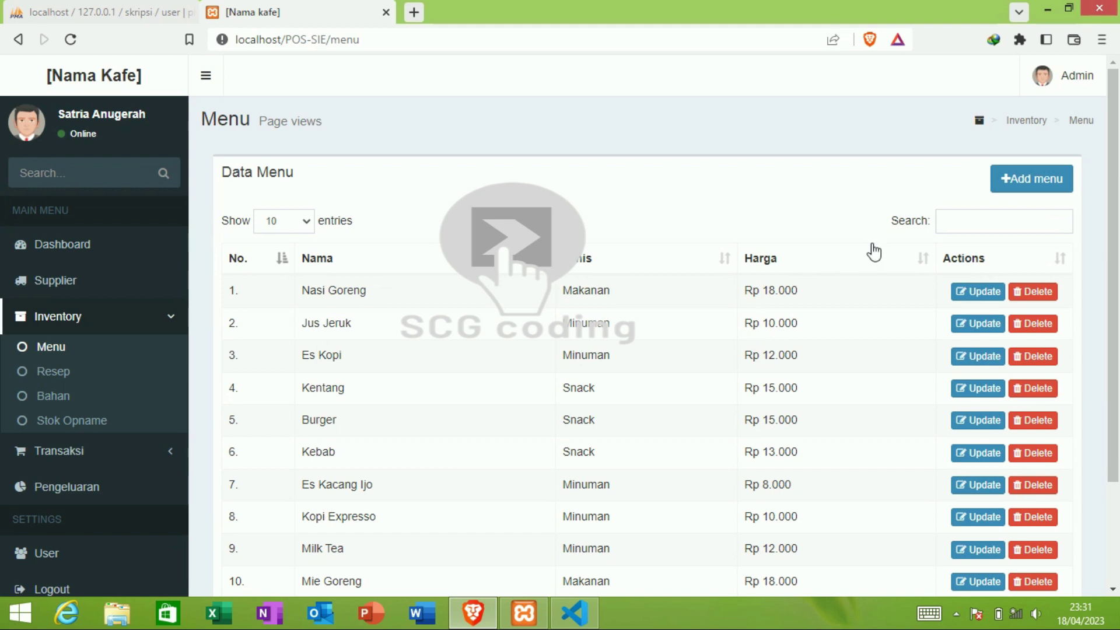
click(999, 188)
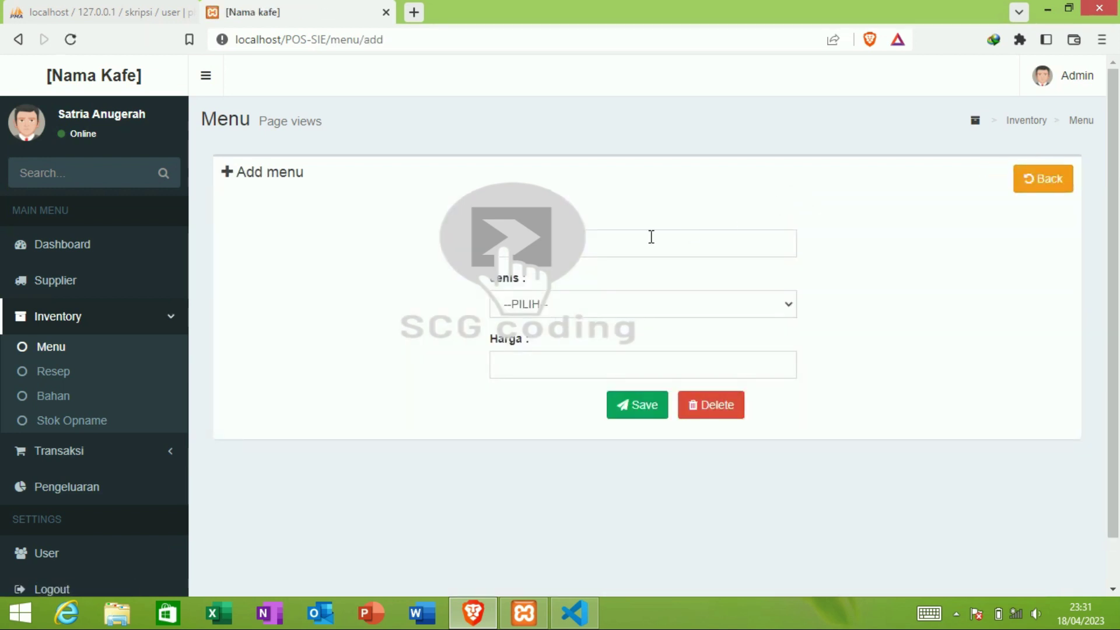
double_click(292, 175)
right_click(291, 178)
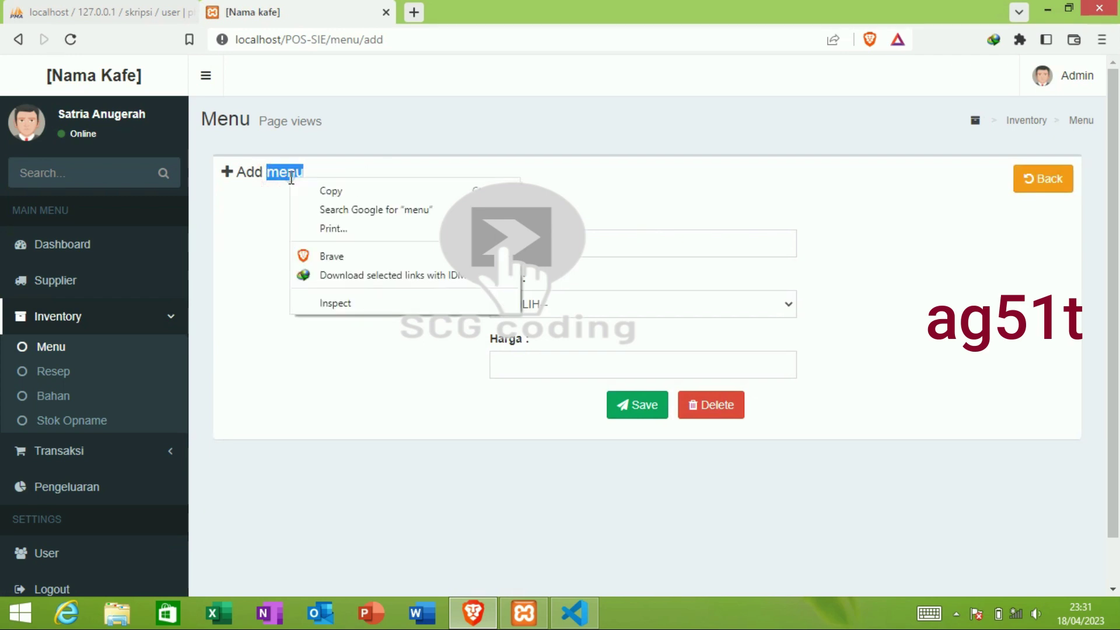
click(316, 187)
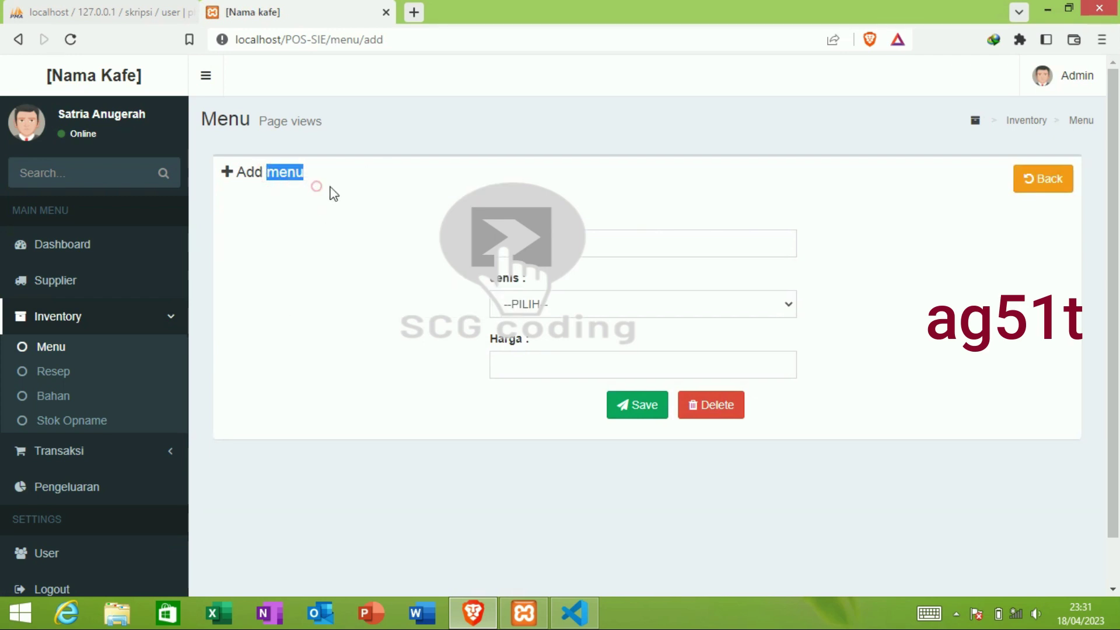
right_click(508, 250)
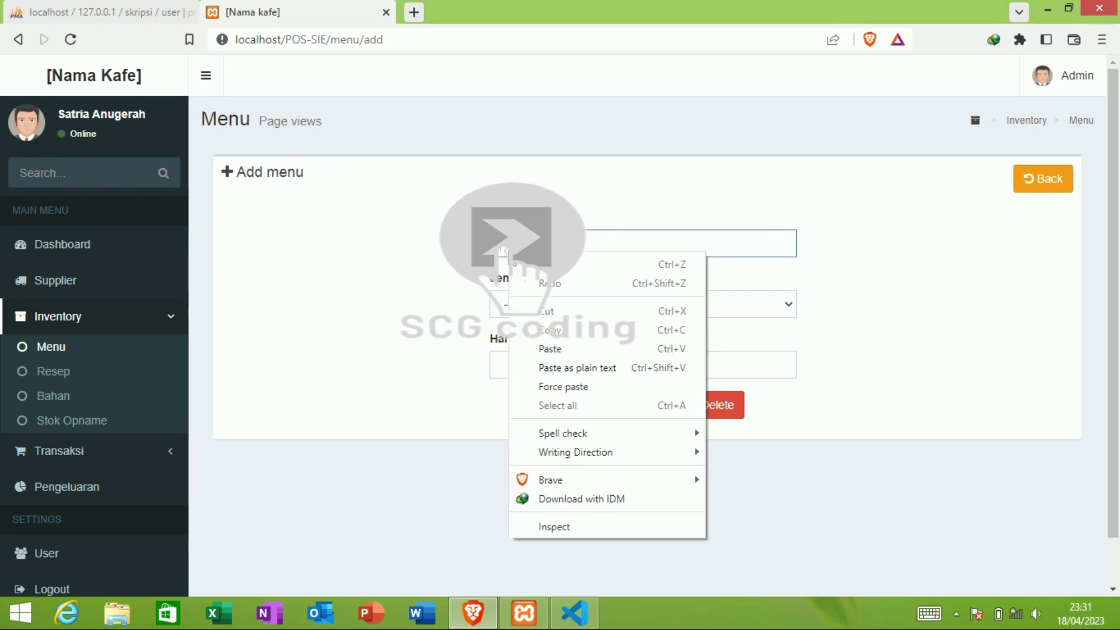
click(548, 349)
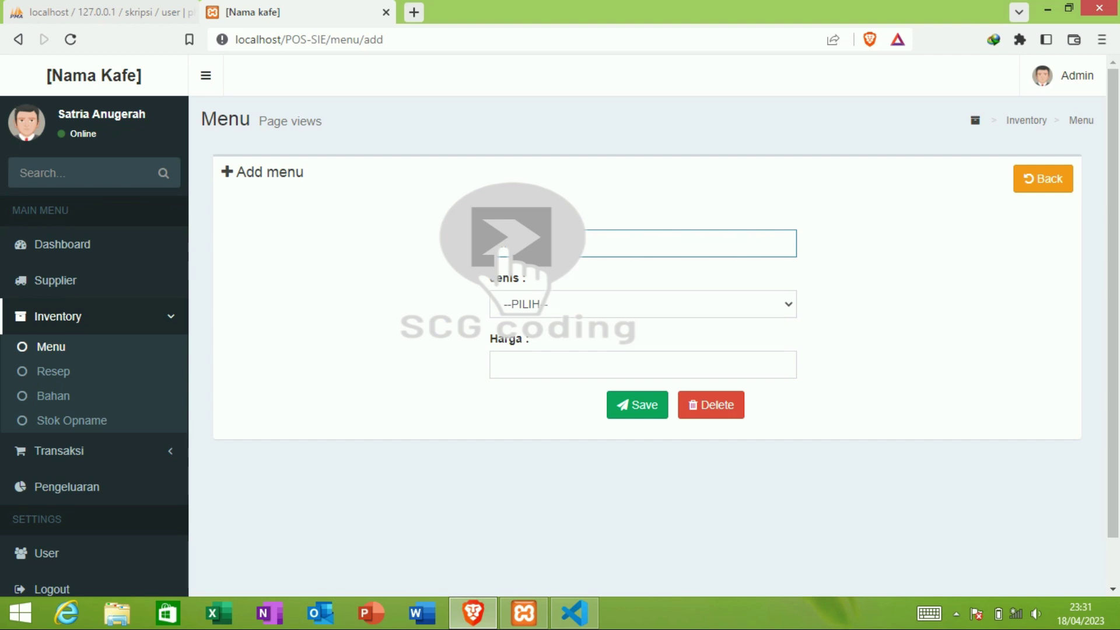
Set the menu item's Jenis to Makanan and its Harga to 10000, and save it
click(565, 312)
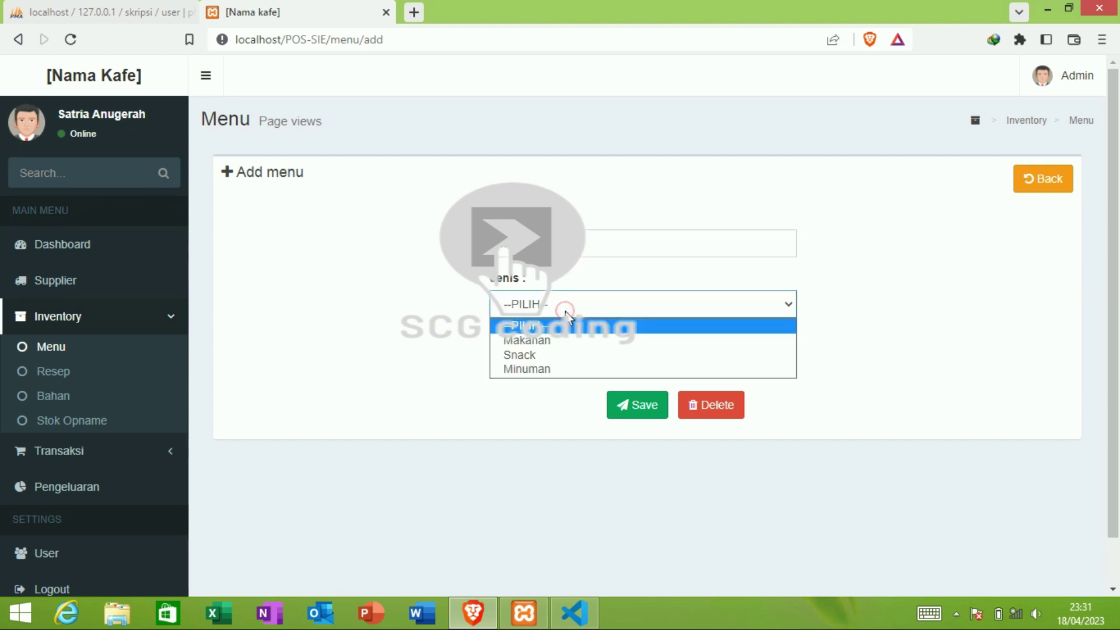
click(552, 343)
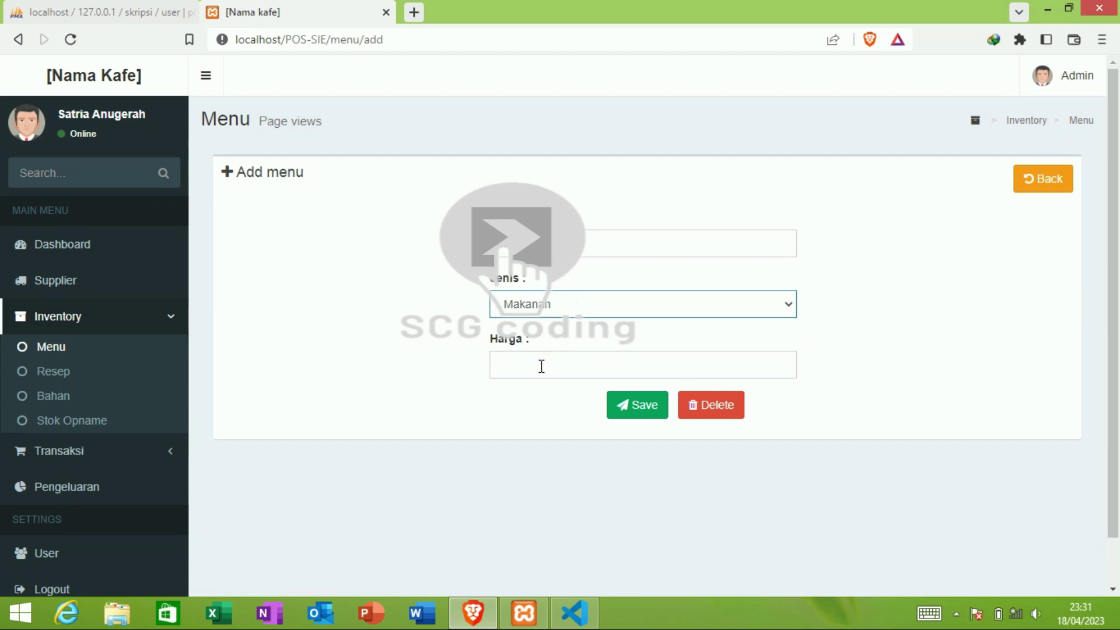
click(538, 365)
click(580, 403)
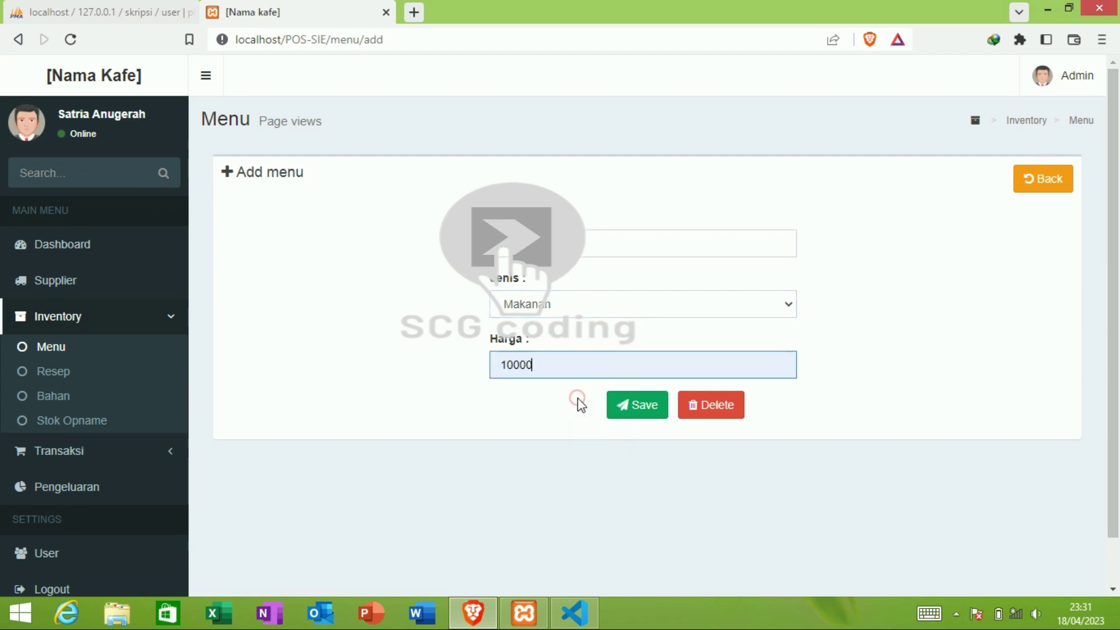
click(620, 410)
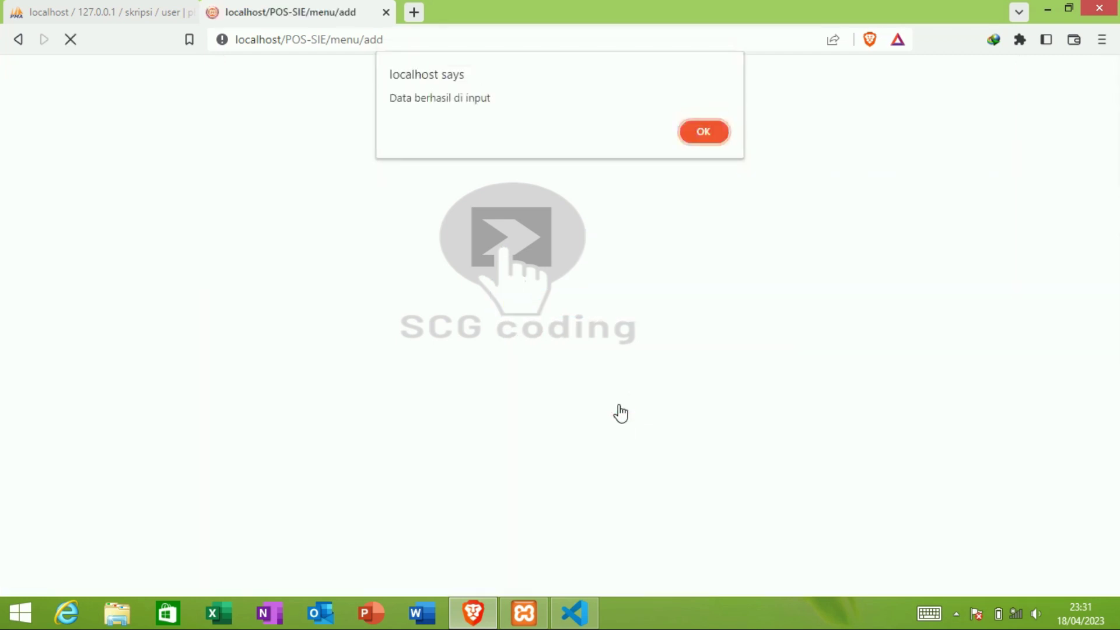
key(Return)
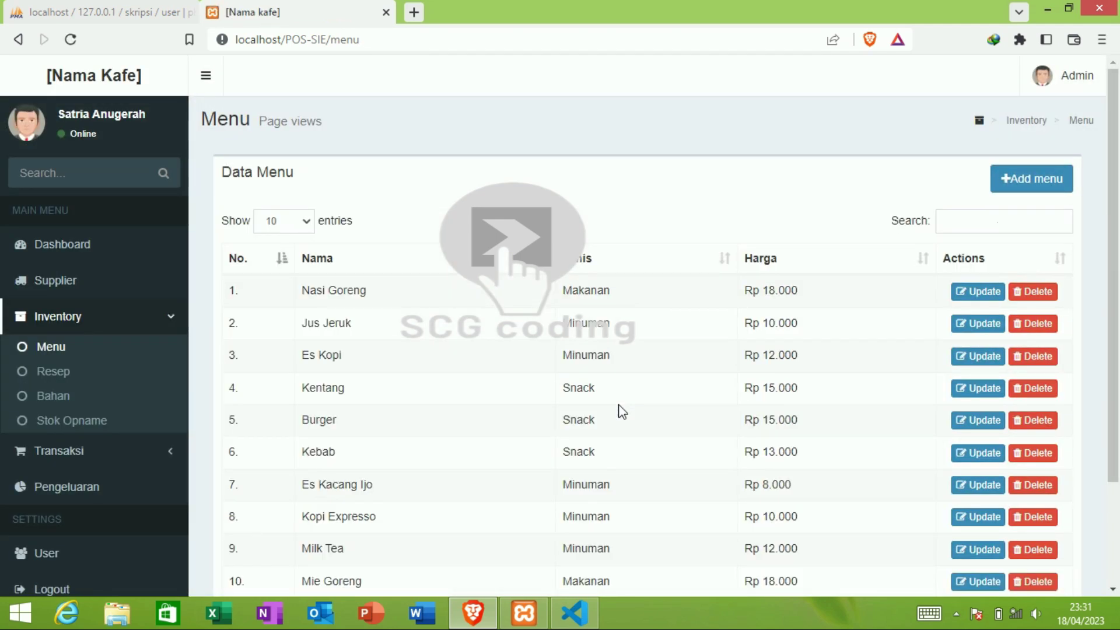
Review the Data Menu table and set it to show 50 entries
scroll(621, 411, down, 2)
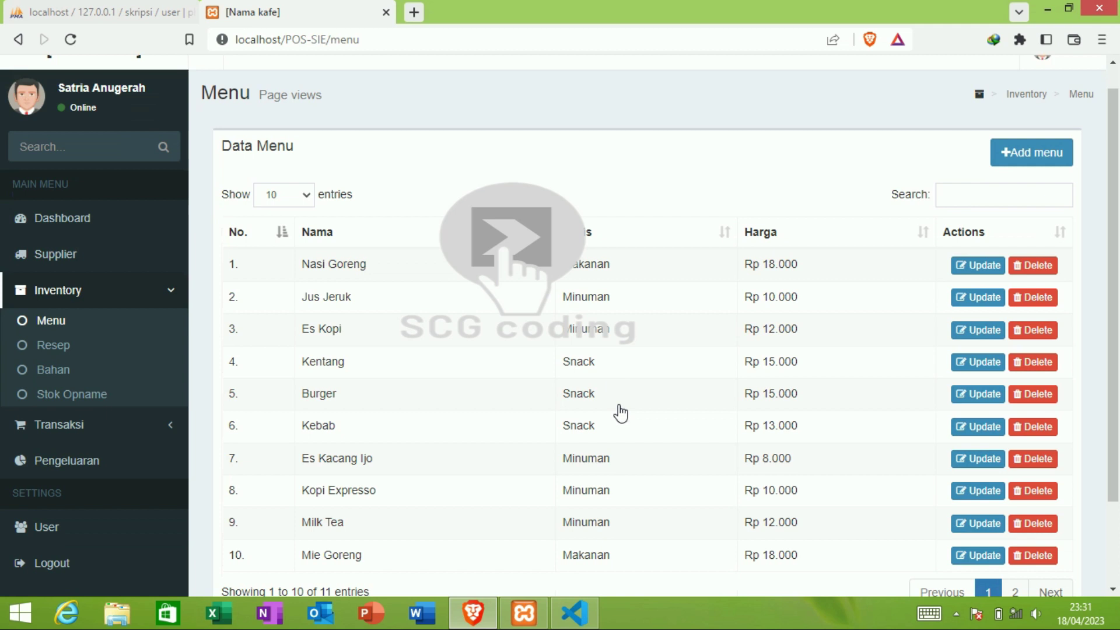
scroll(622, 413, up, 2)
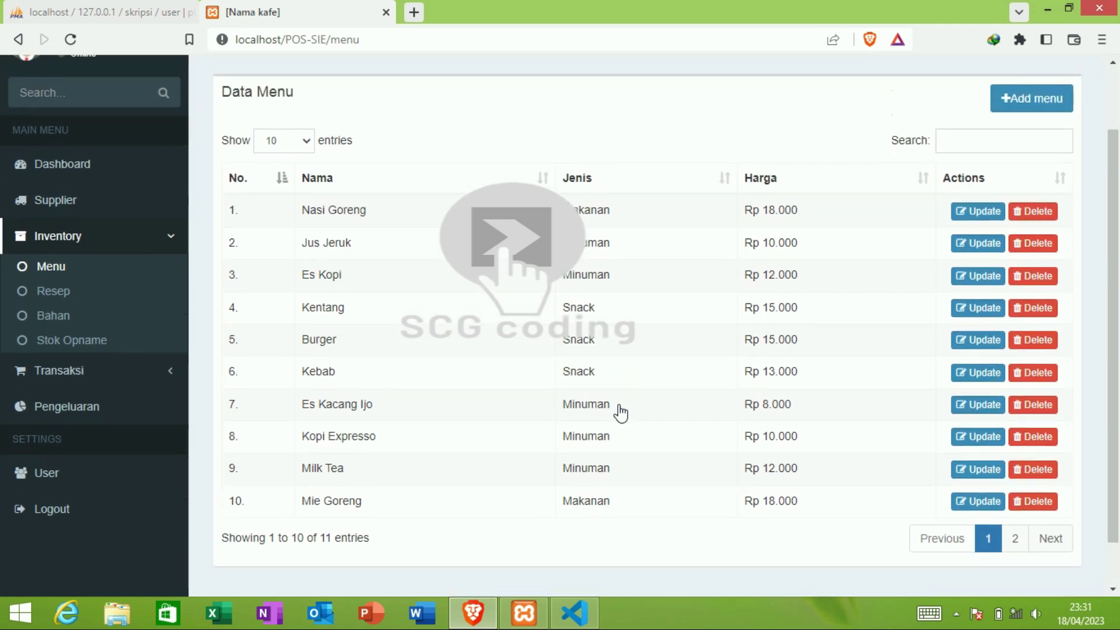
click(306, 221)
click(295, 251)
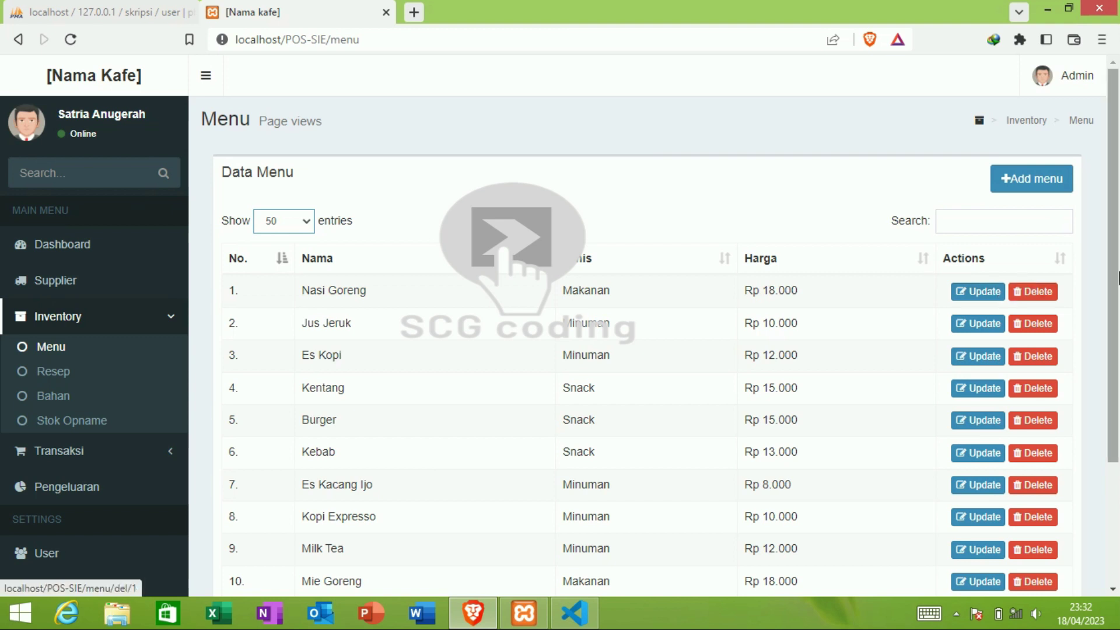
scroll(1118, 426, down, 3)
scroll(1117, 425, up, 3)
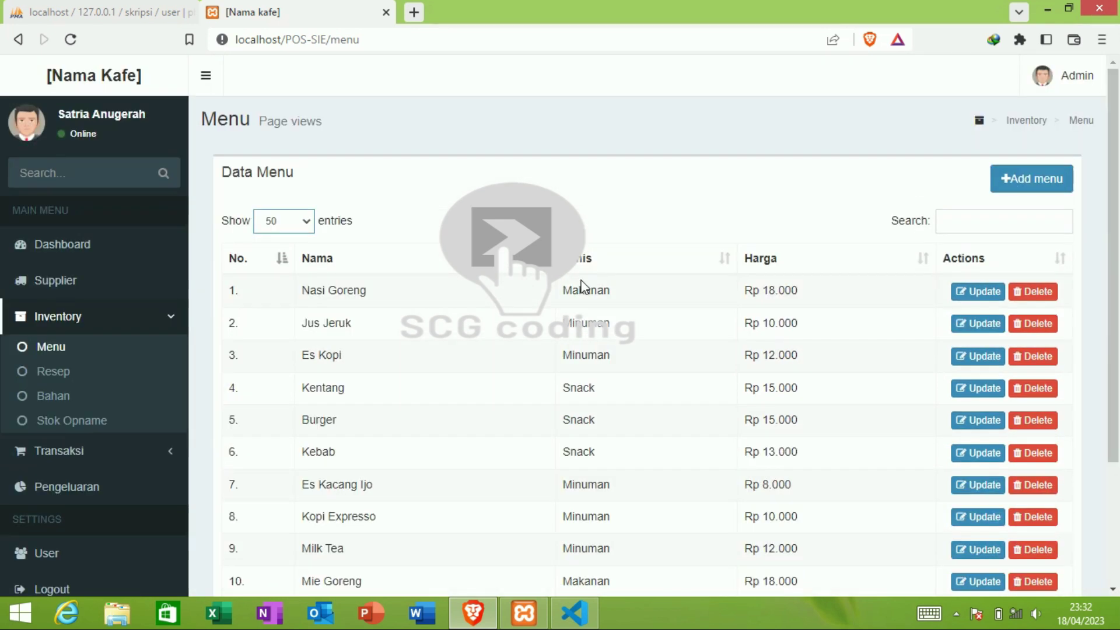
View the Nasi Goreng recipe's ingredient details in the Resep section and return to the recipe list
click(70, 374)
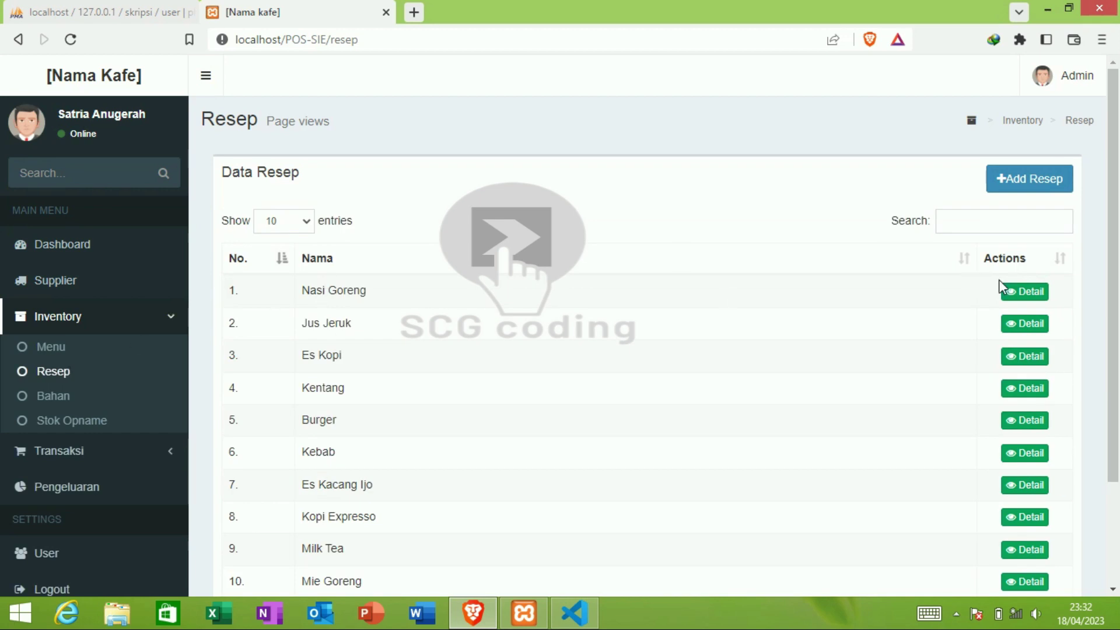
click(1022, 292)
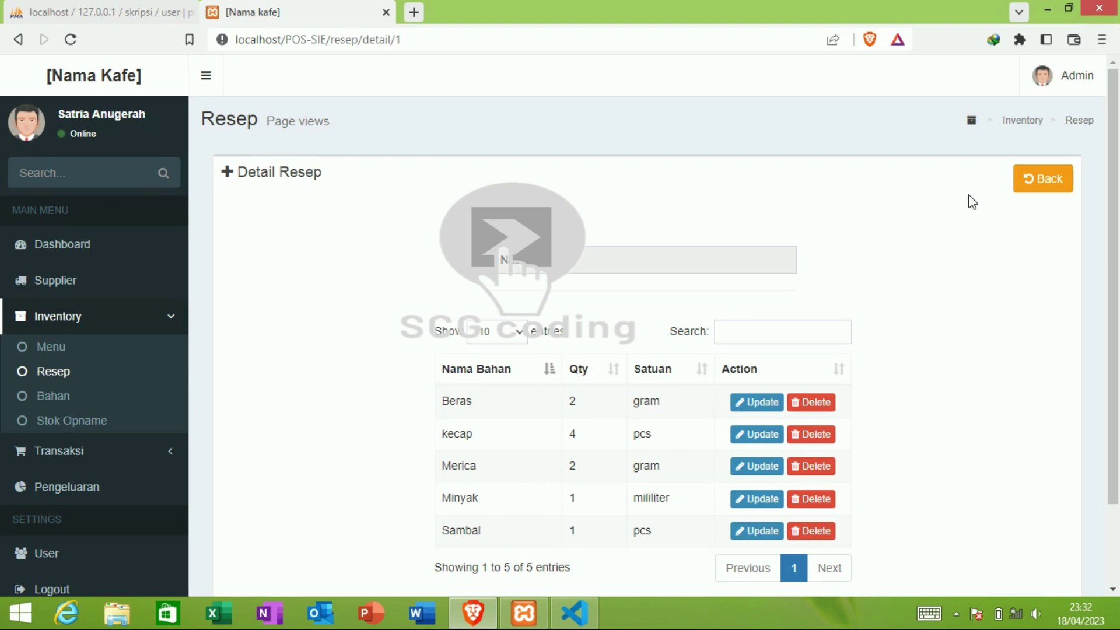
click(1028, 177)
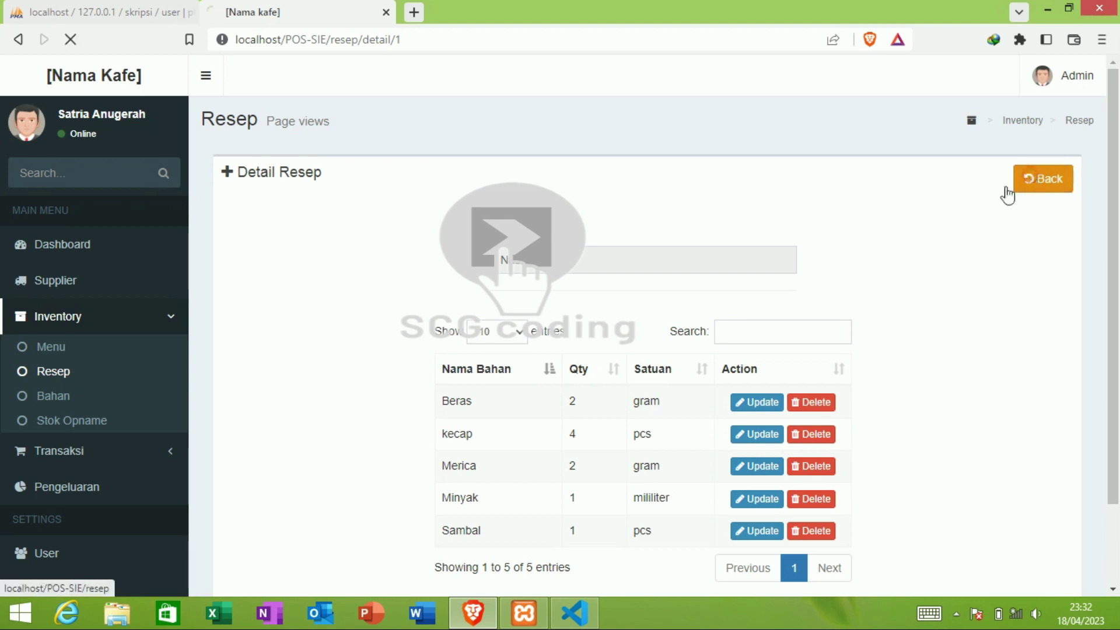
Start a new recipe for menu1 and expand its ingredient entry form
click(1004, 195)
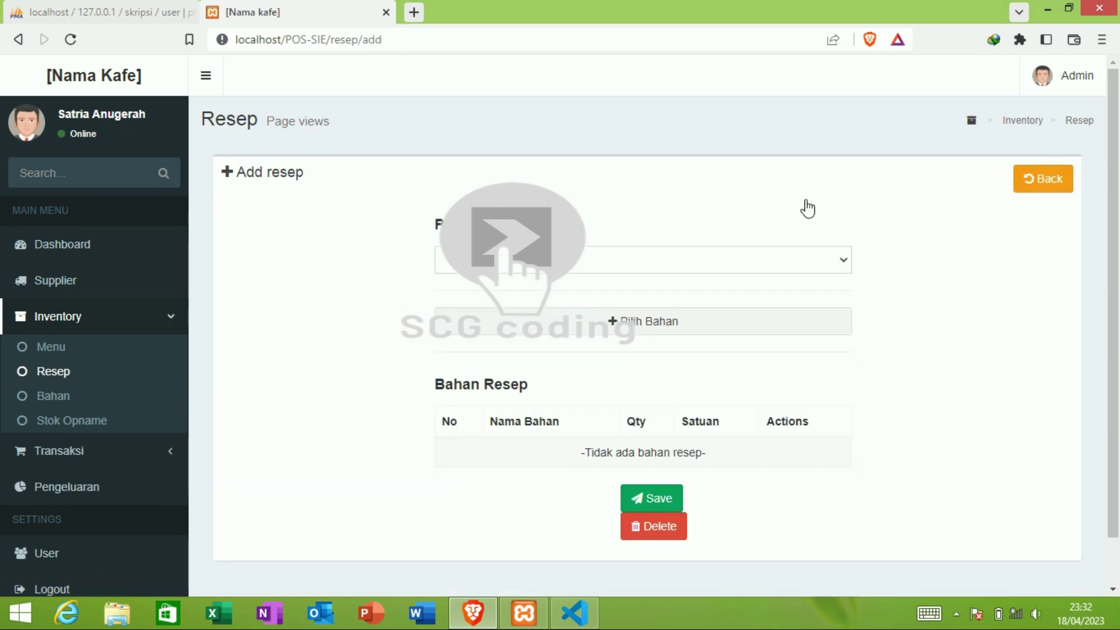
click(669, 259)
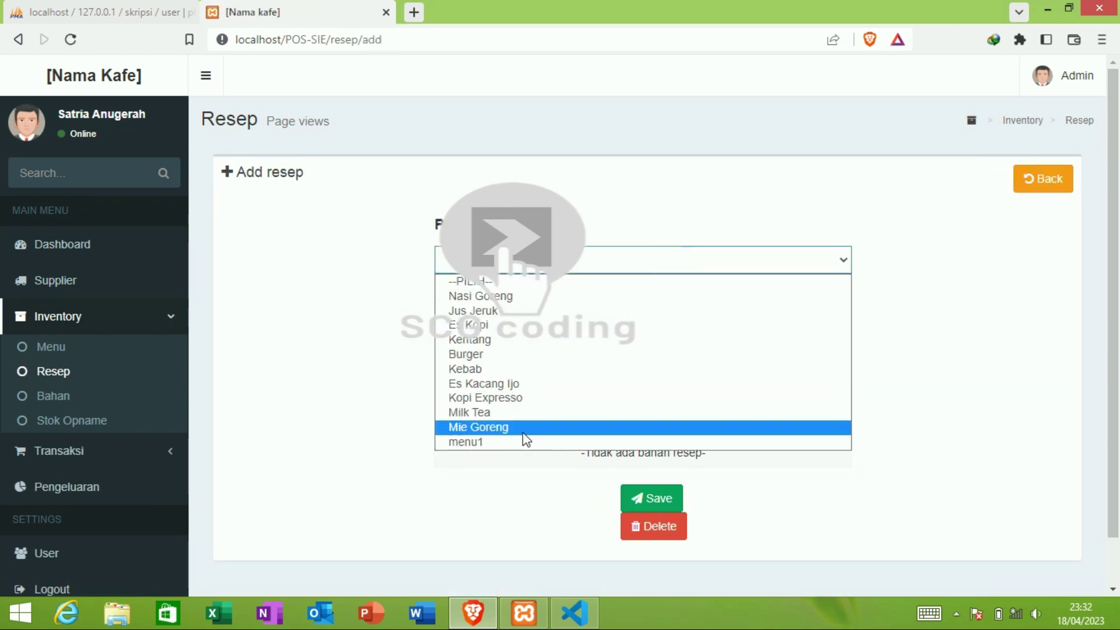
click(523, 443)
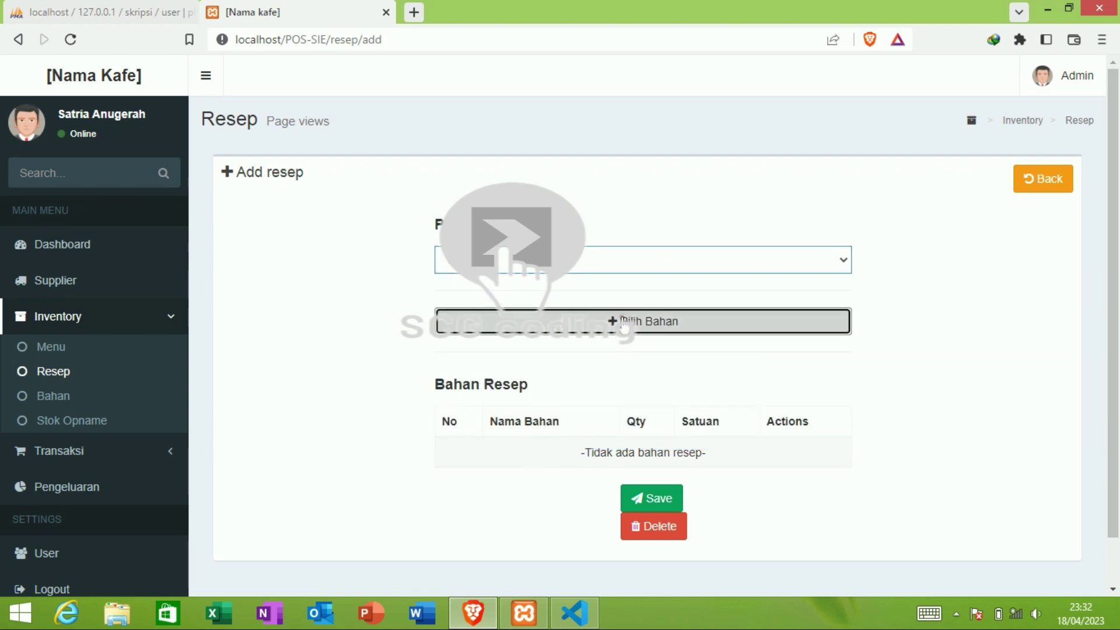
click(624, 323)
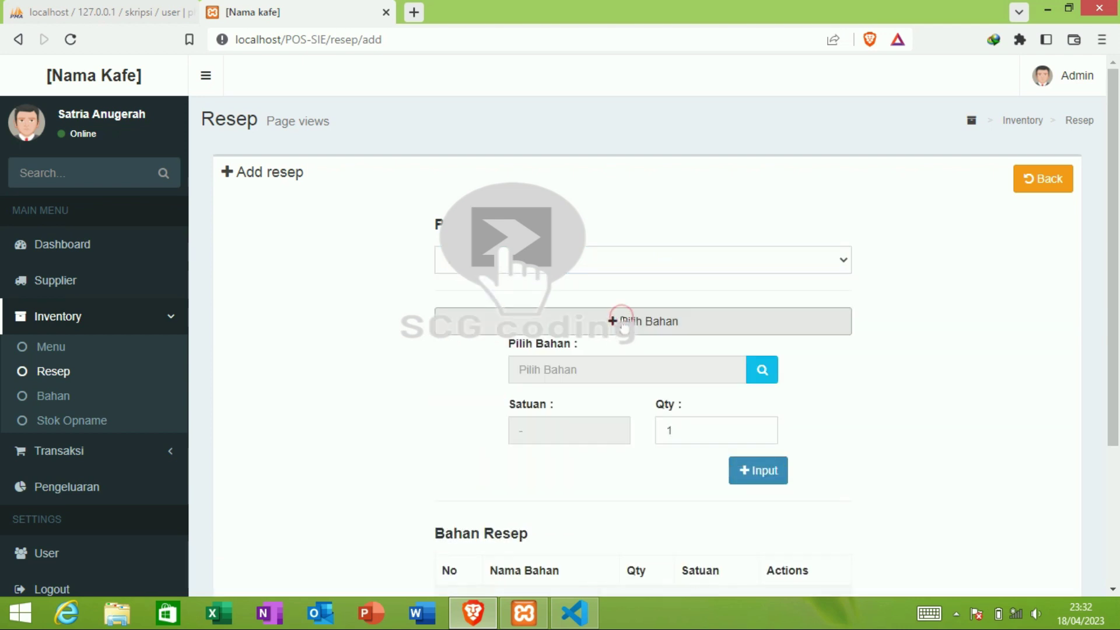
Try to select Beras, kecap, Minyak and Gula as ingredients for the menu1 recipe, and close the ingredient picker
click(760, 371)
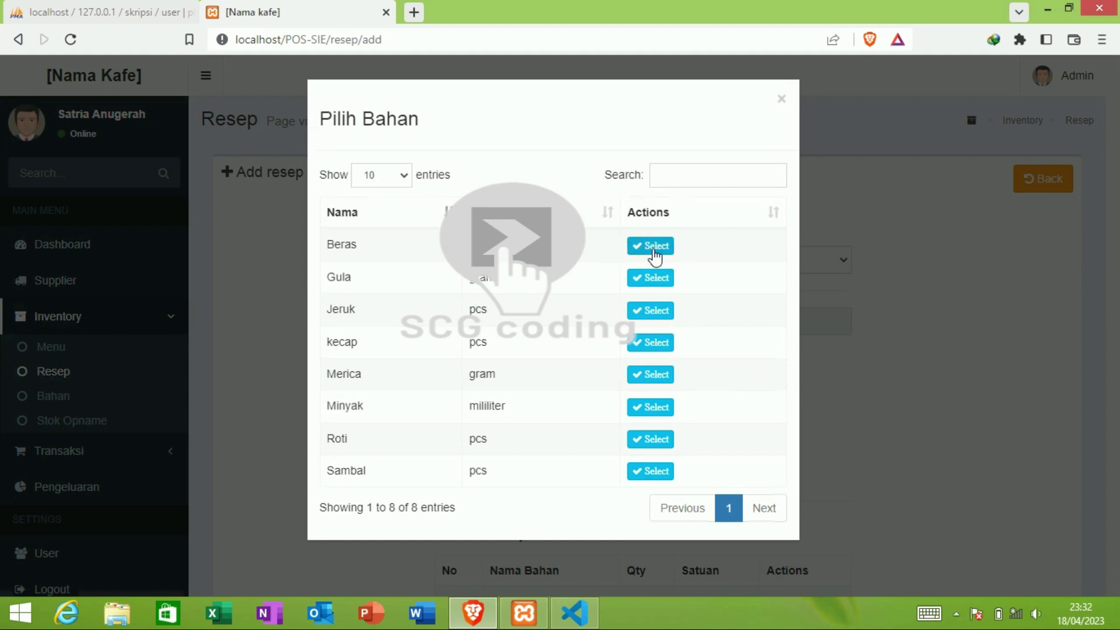
click(654, 251)
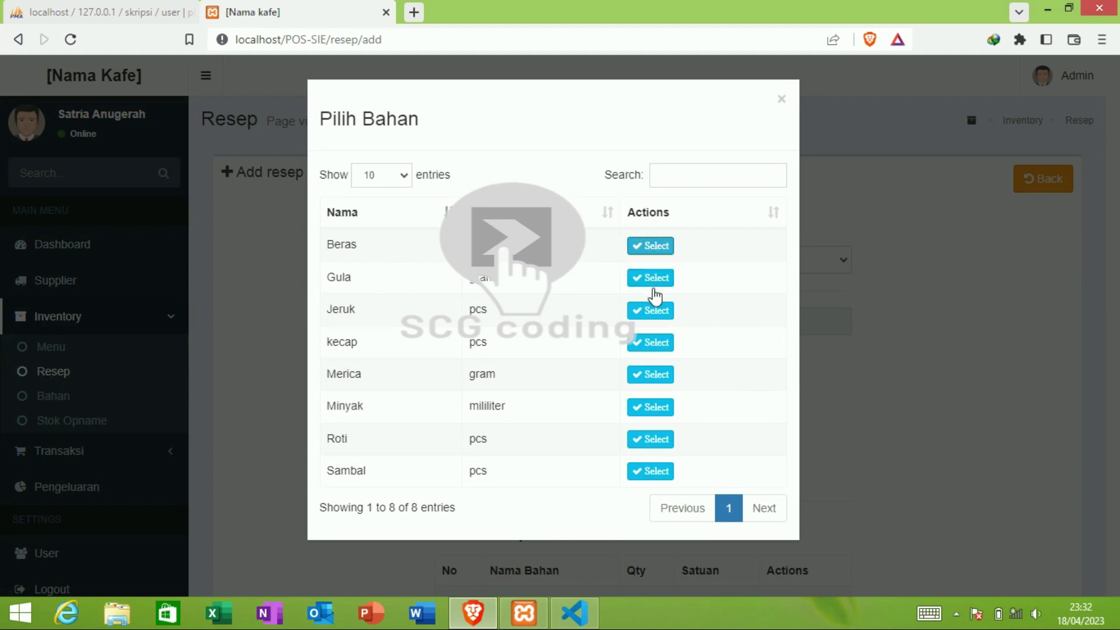
click(650, 248)
click(650, 250)
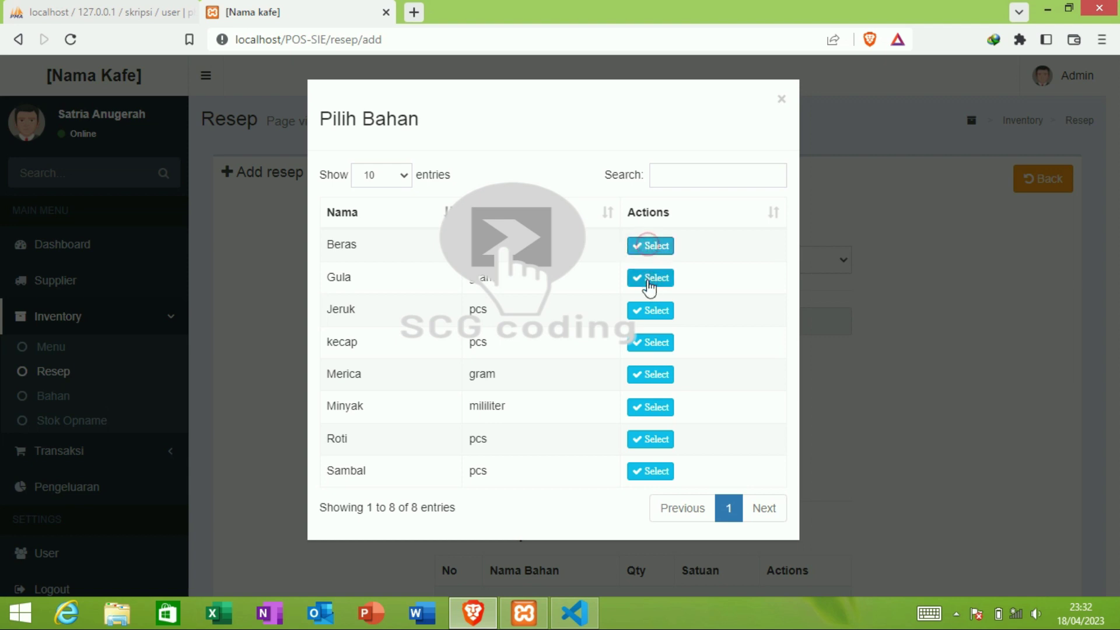
click(647, 350)
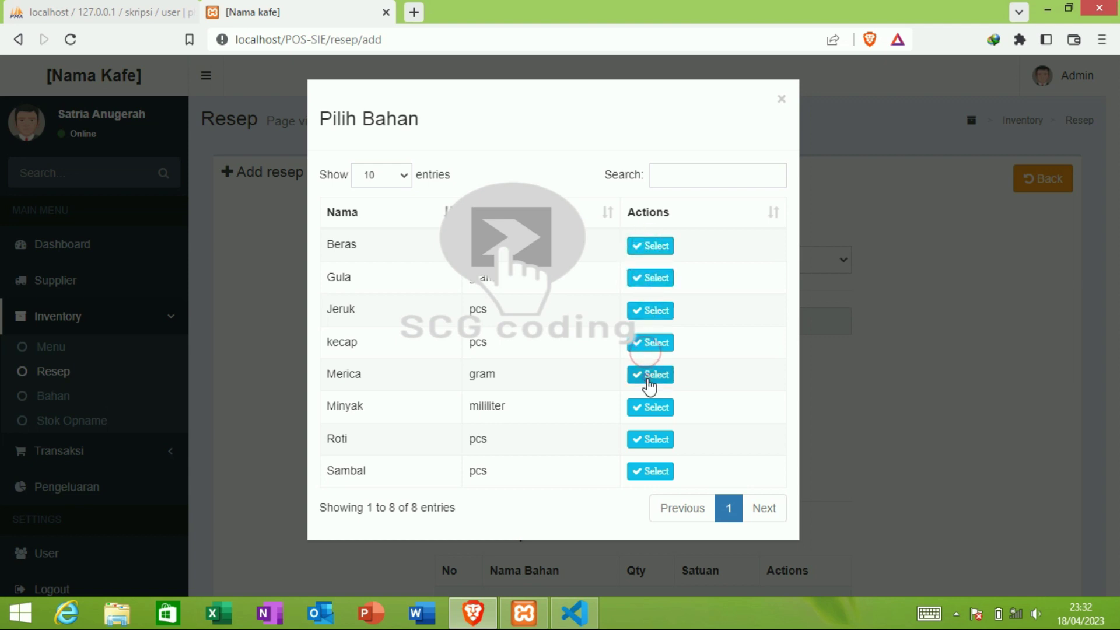
click(649, 409)
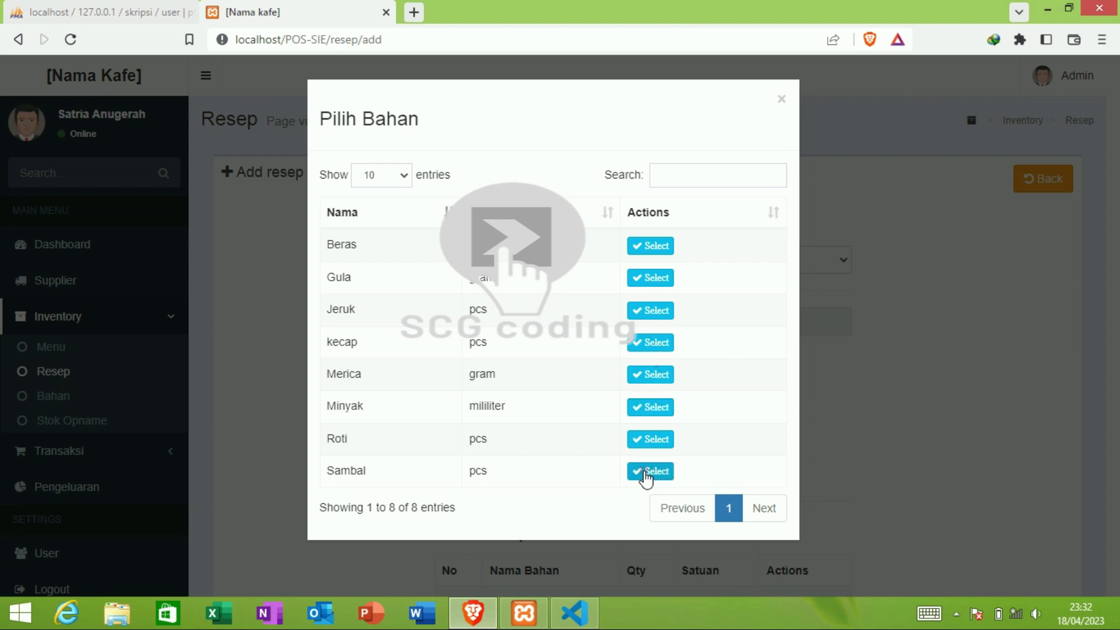
click(853, 397)
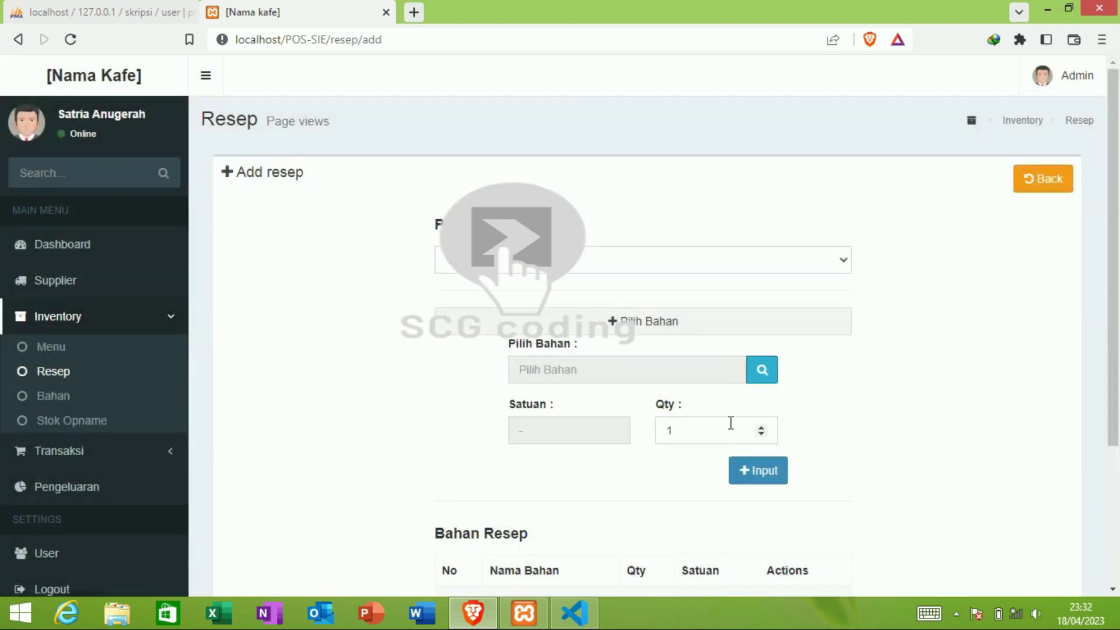
click(763, 370)
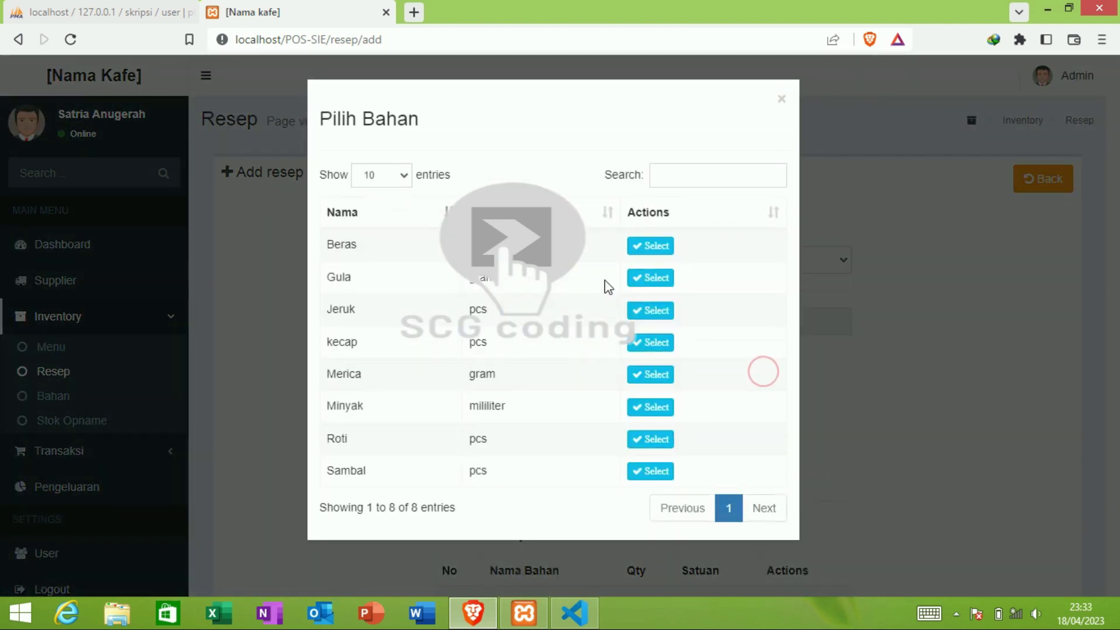
click(644, 281)
click(781, 99)
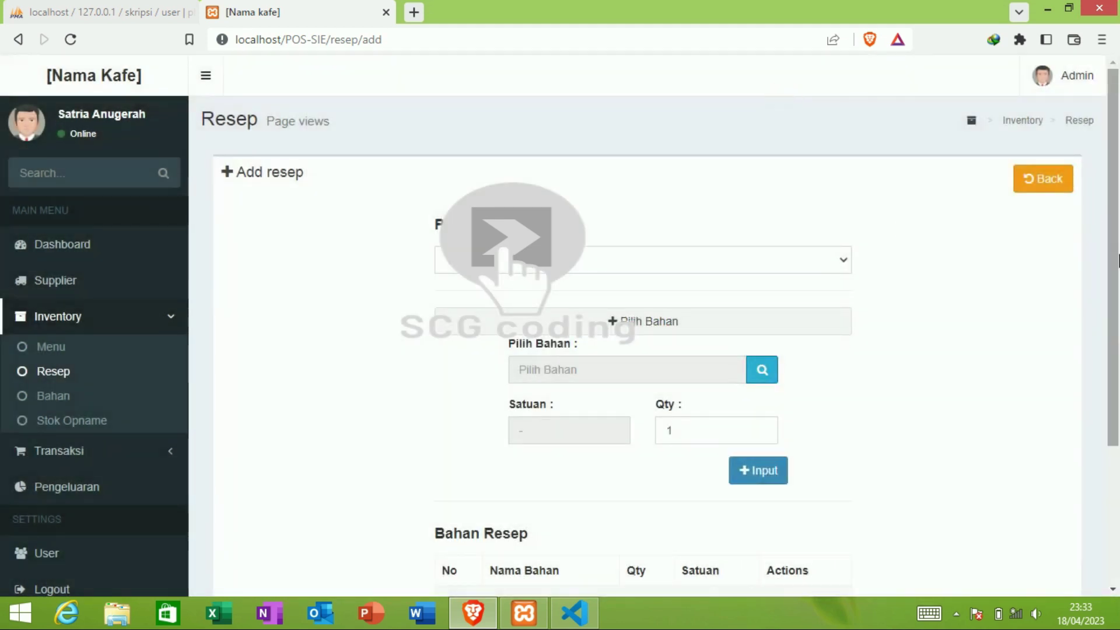
scroll(1118, 261, down, 3)
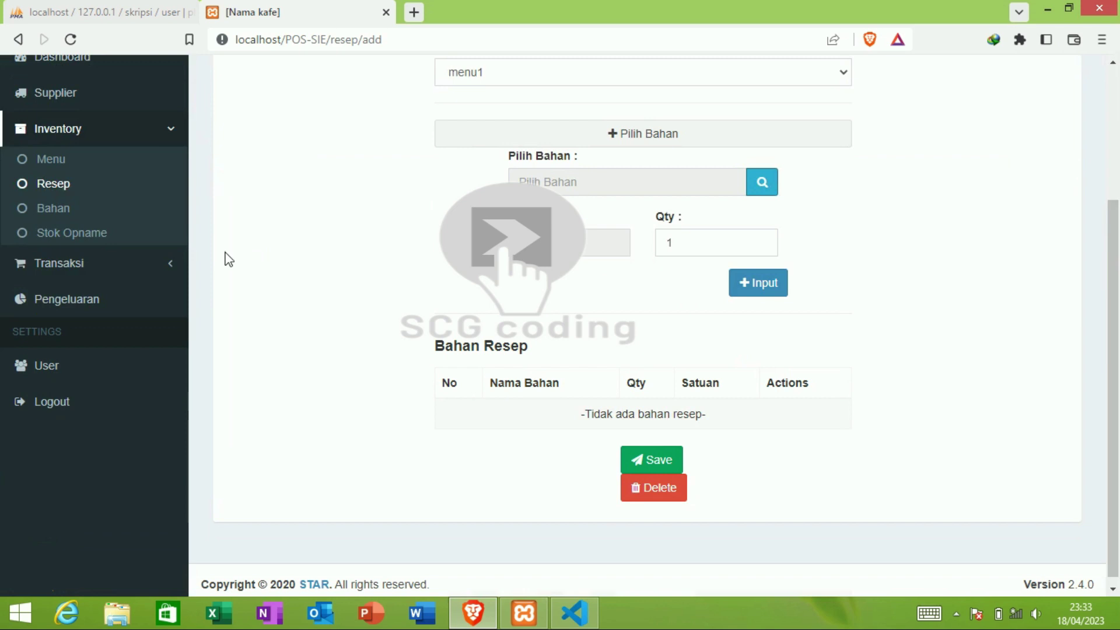
Start a new ingredient in the Bahan section and name it bahan1, reusing the word copied from the form heading
click(66, 210)
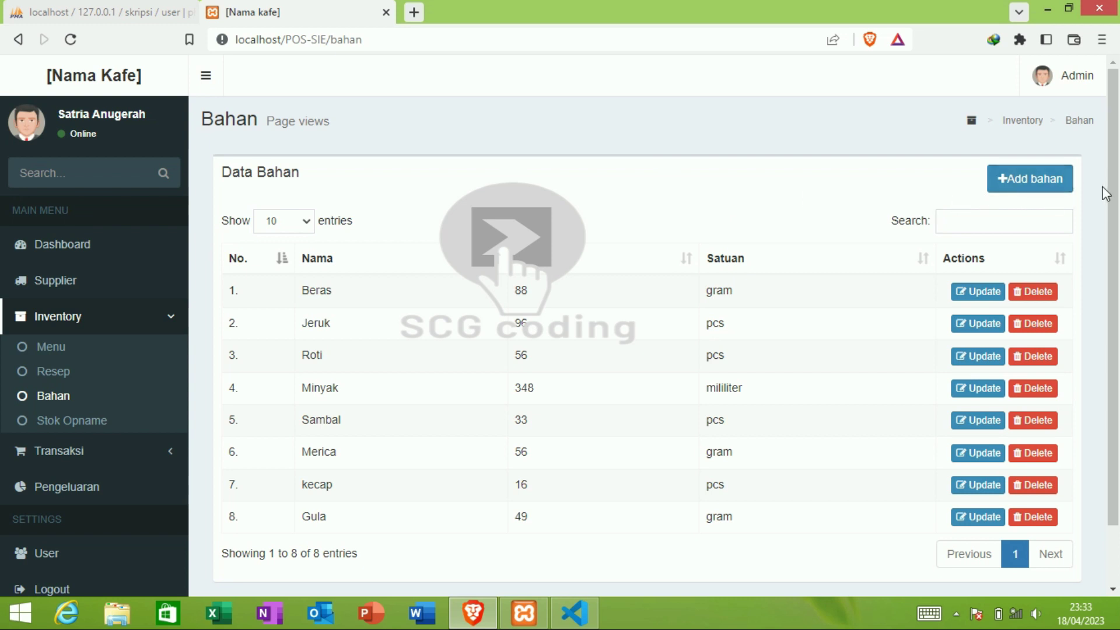
click(1033, 179)
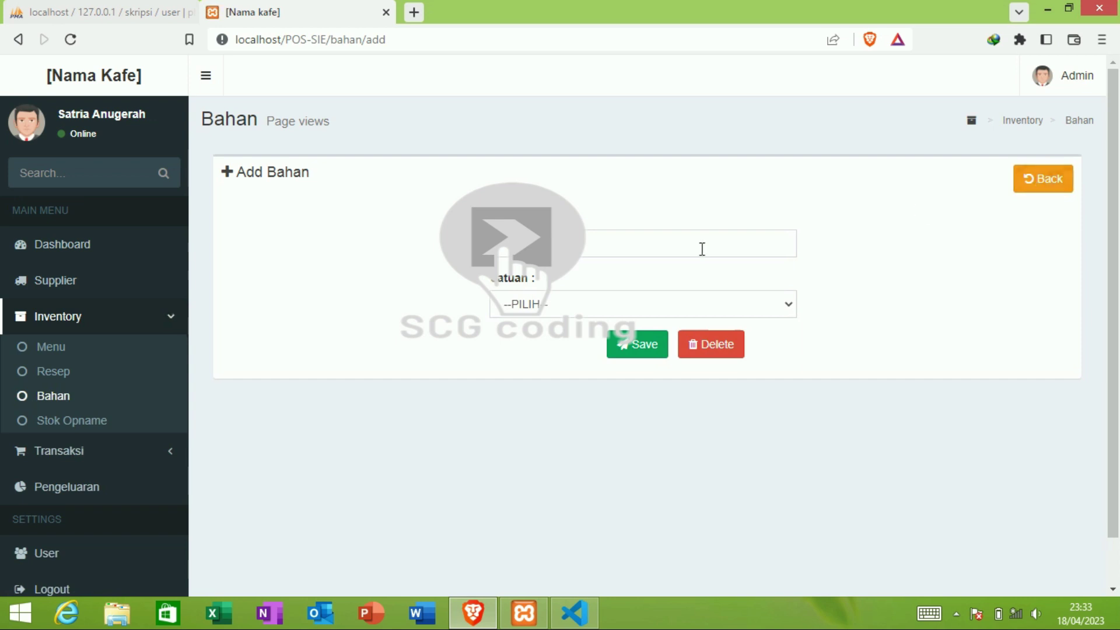
double_click(272, 173)
right_click(293, 174)
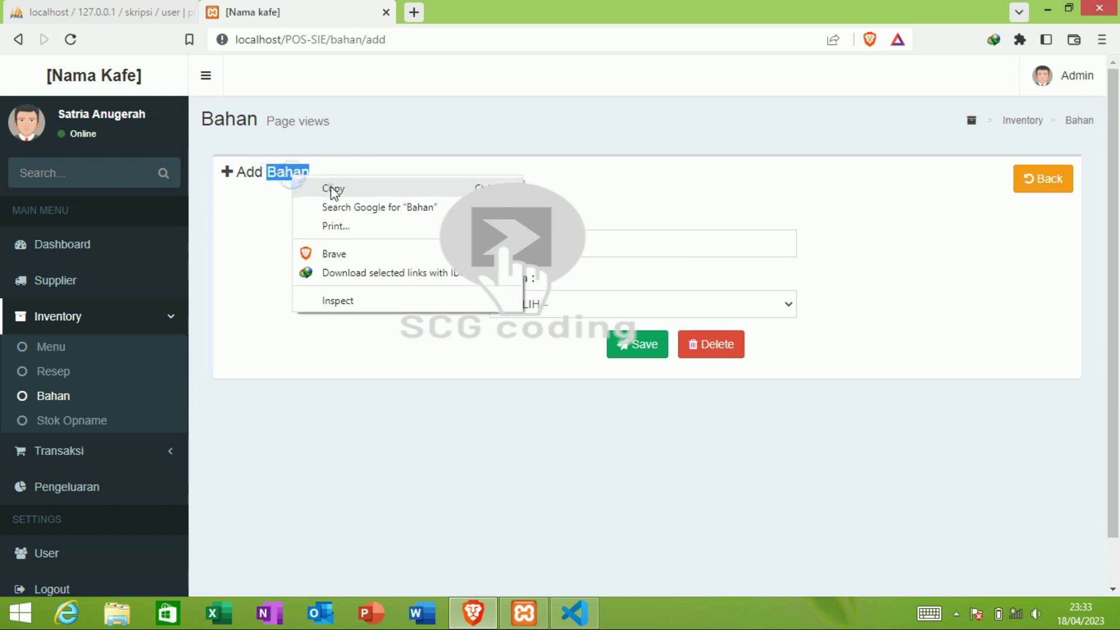
click(329, 184)
right_click(504, 249)
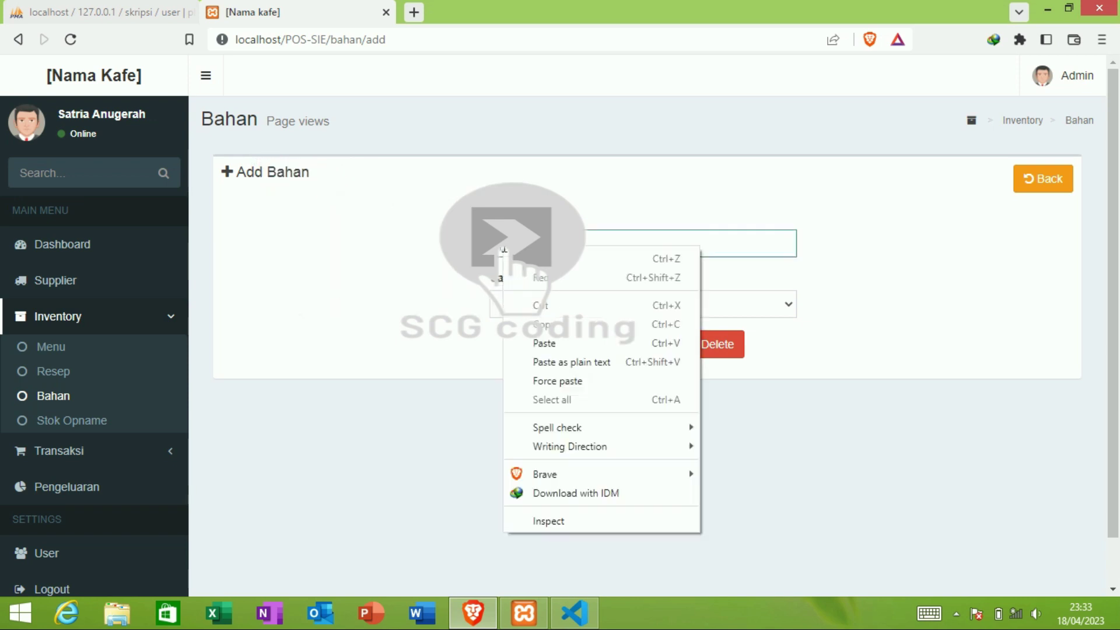
click(548, 344)
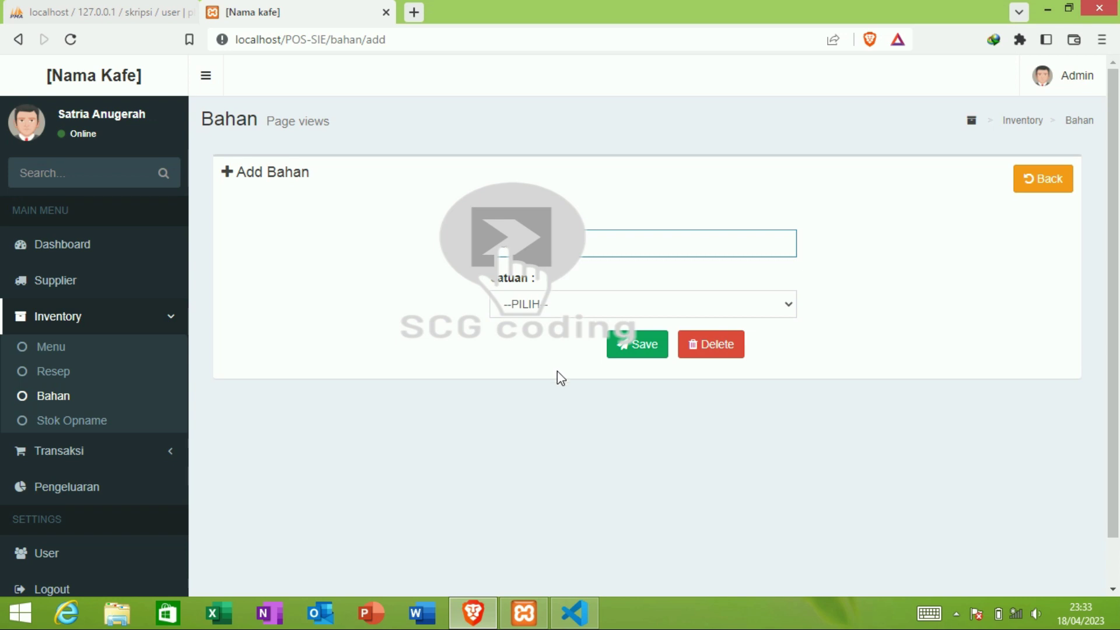
Set the new ingredient's Satuan to gram, save it and return to the ingredient list
click(586, 303)
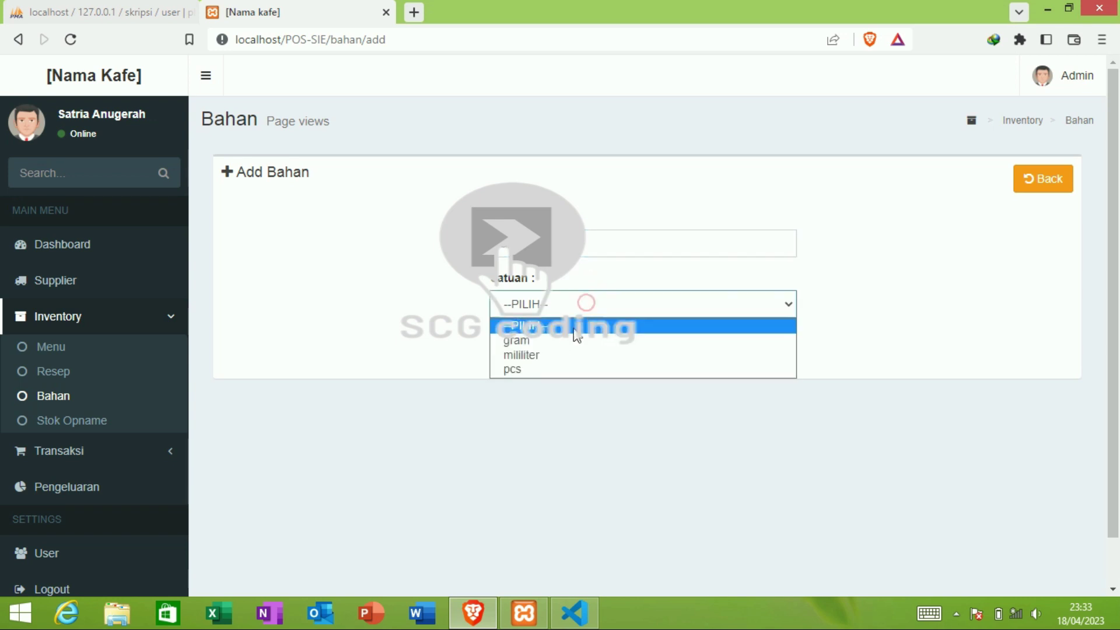
click(573, 340)
click(618, 350)
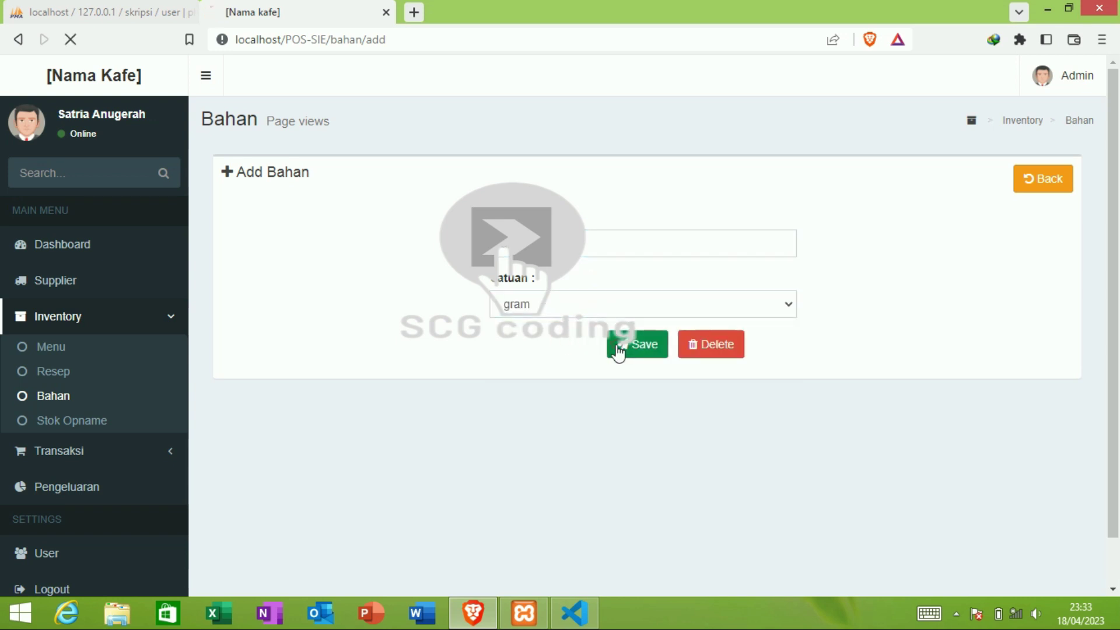
key(Return)
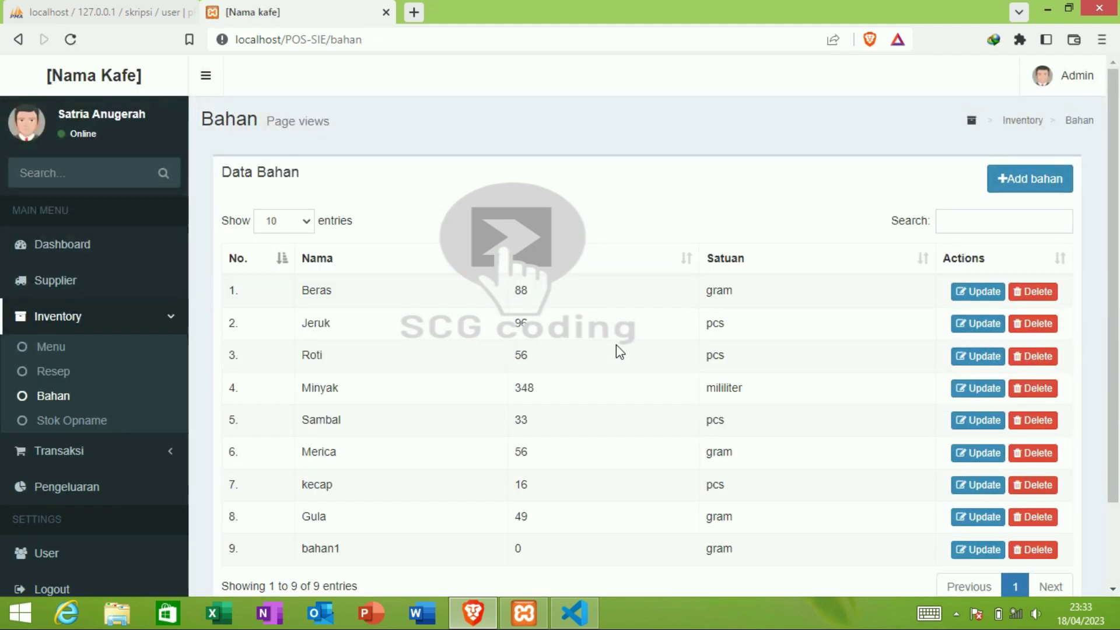
Open Stok Opname, check the skripsi database's tables in phpMyAdmin for opname, and return to the Bahan list
click(82, 424)
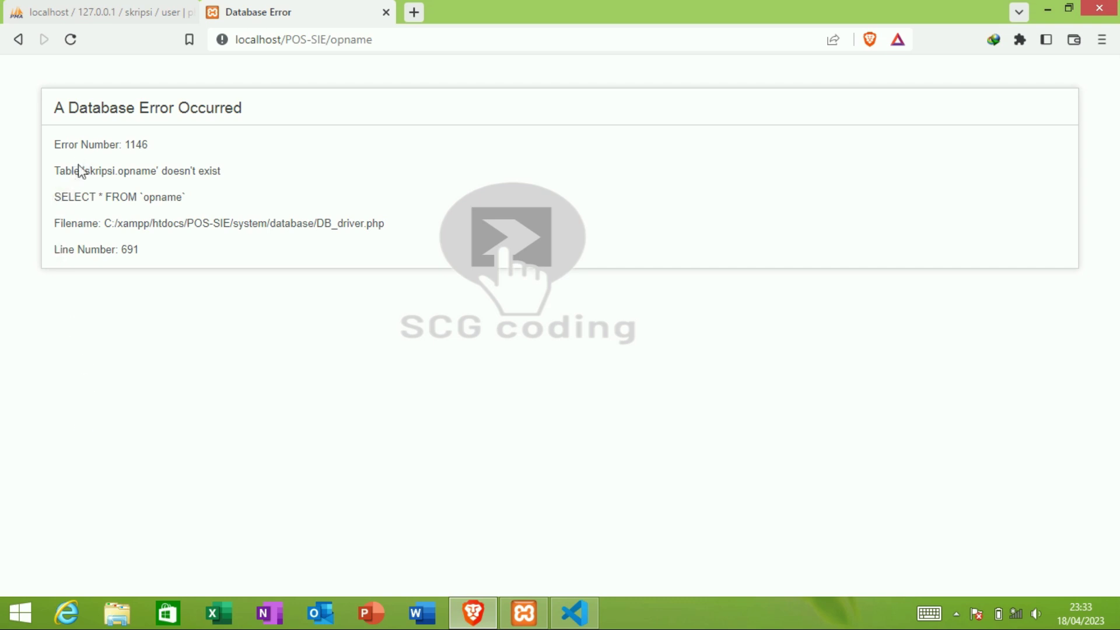
click(118, 7)
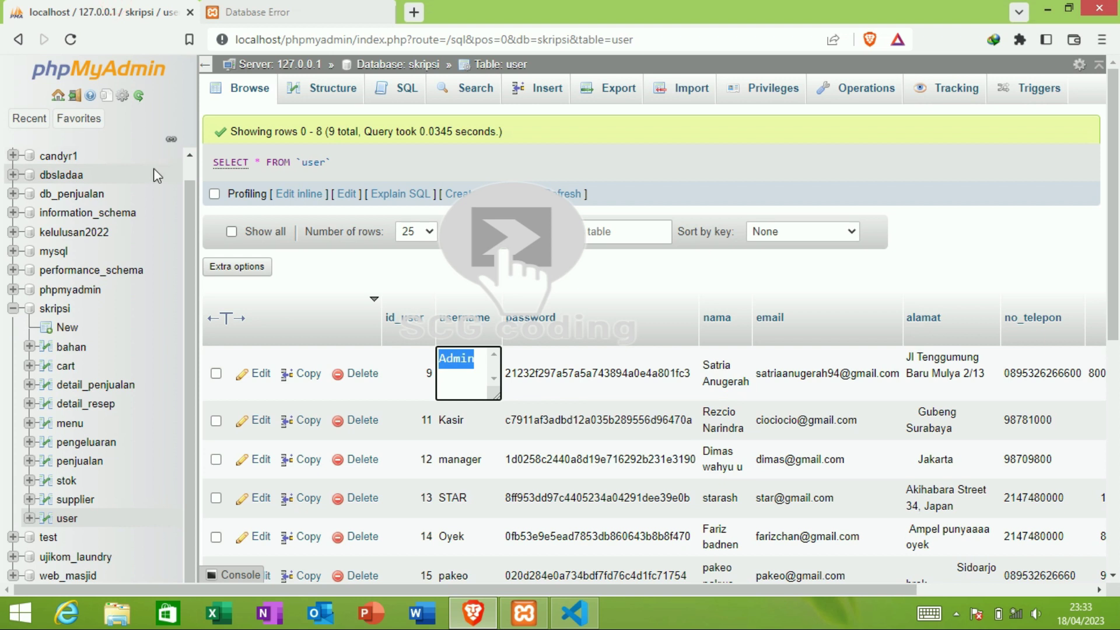
click(269, 17)
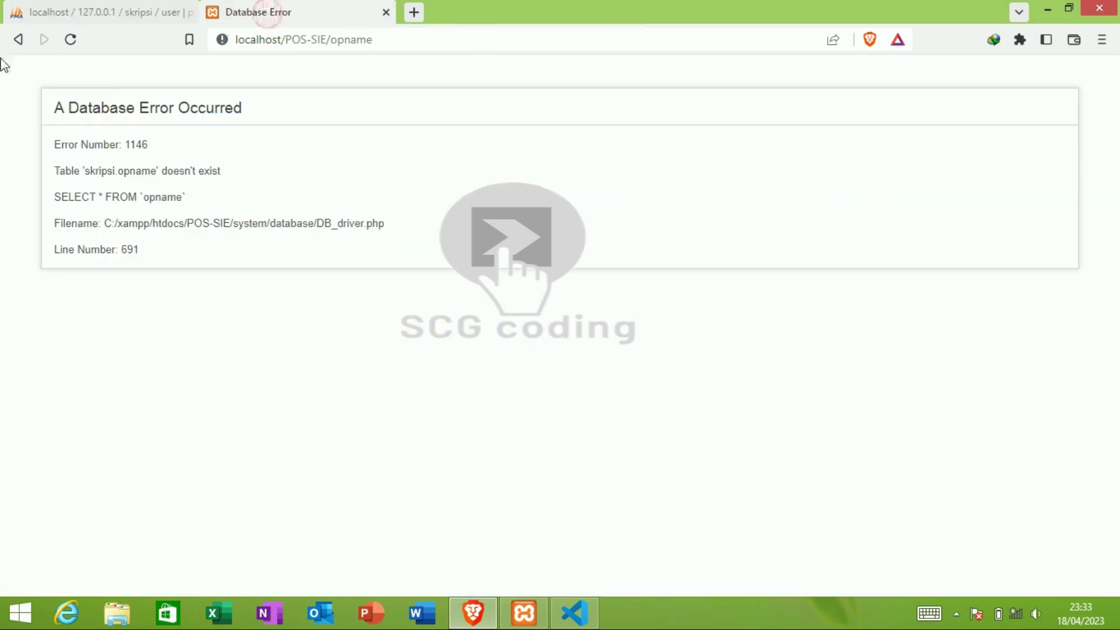
click(17, 41)
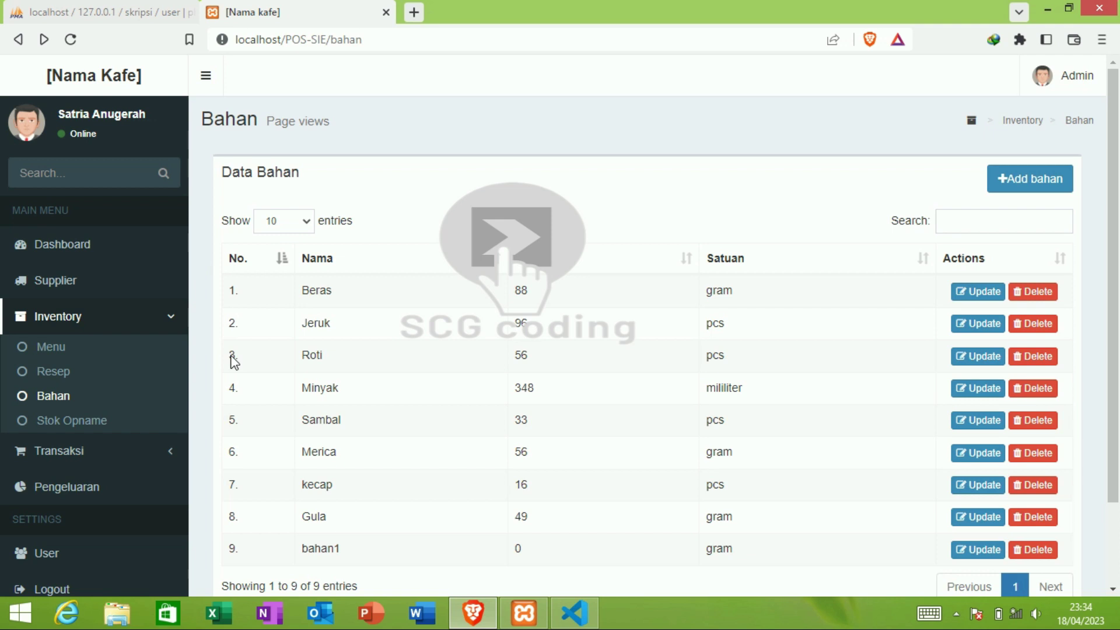
Look over the Stok In entry form with its Pilih Bahan picker and the Stok Out entry form
click(134, 443)
click(77, 390)
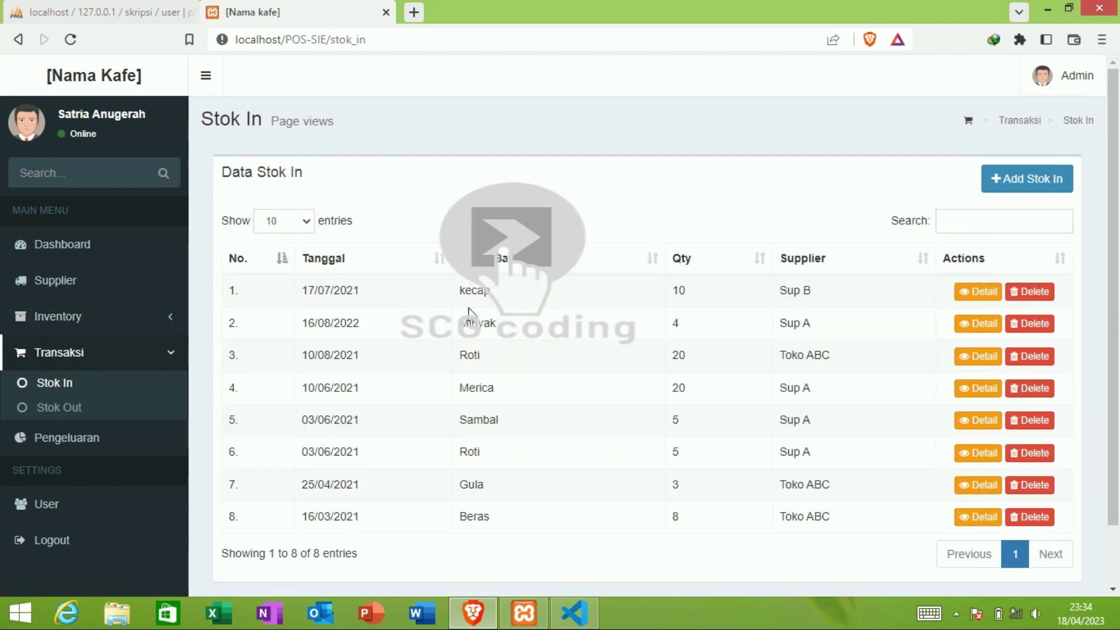
click(1053, 179)
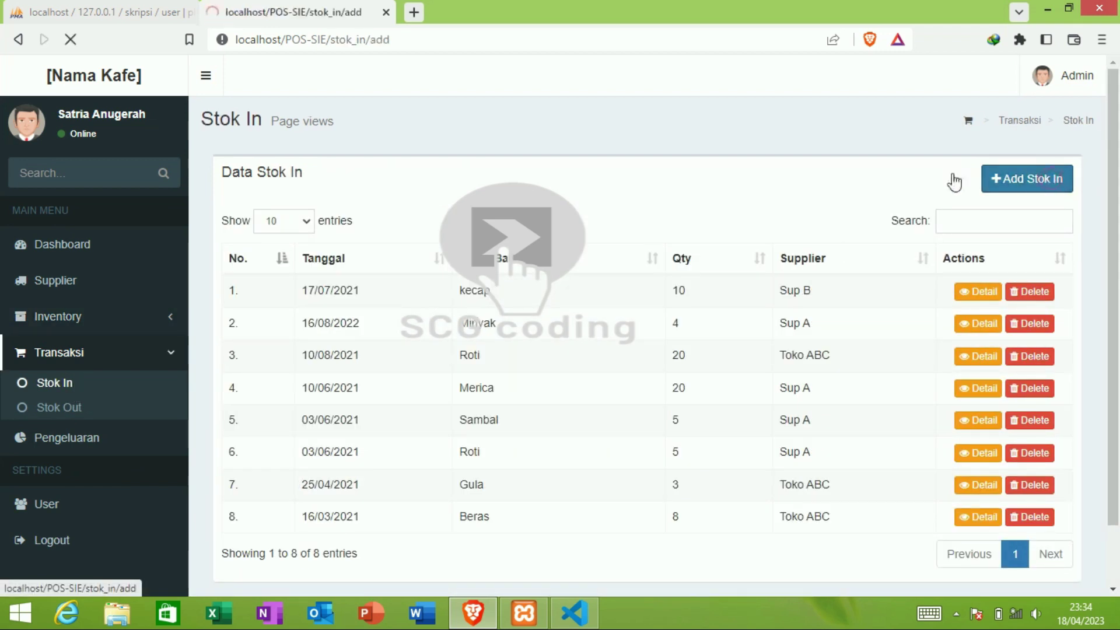
click(786, 310)
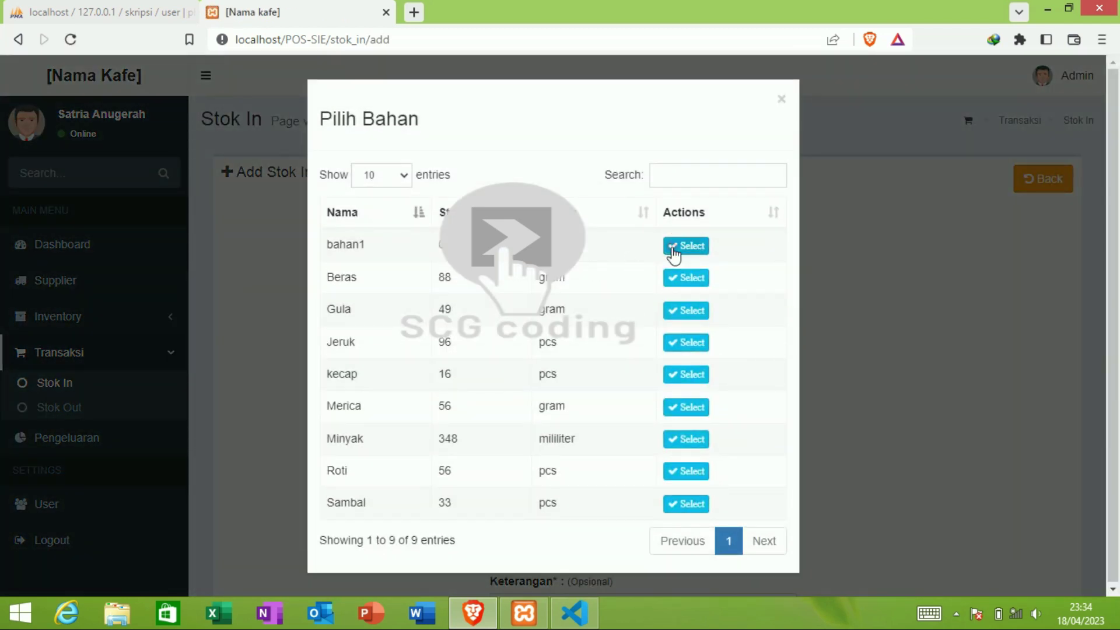
click(848, 314)
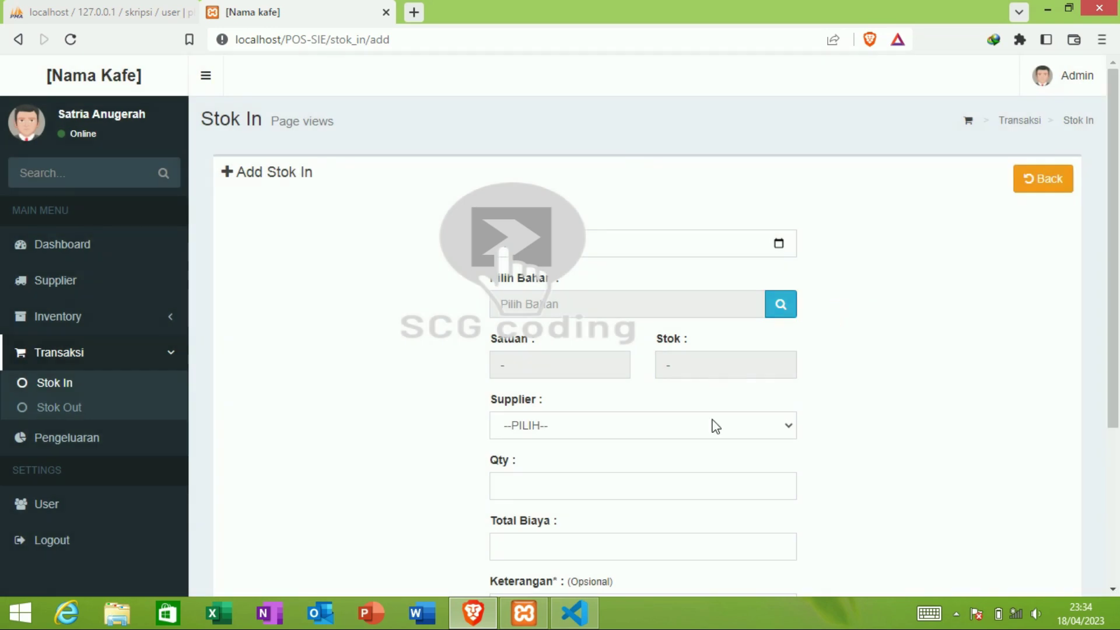
click(76, 406)
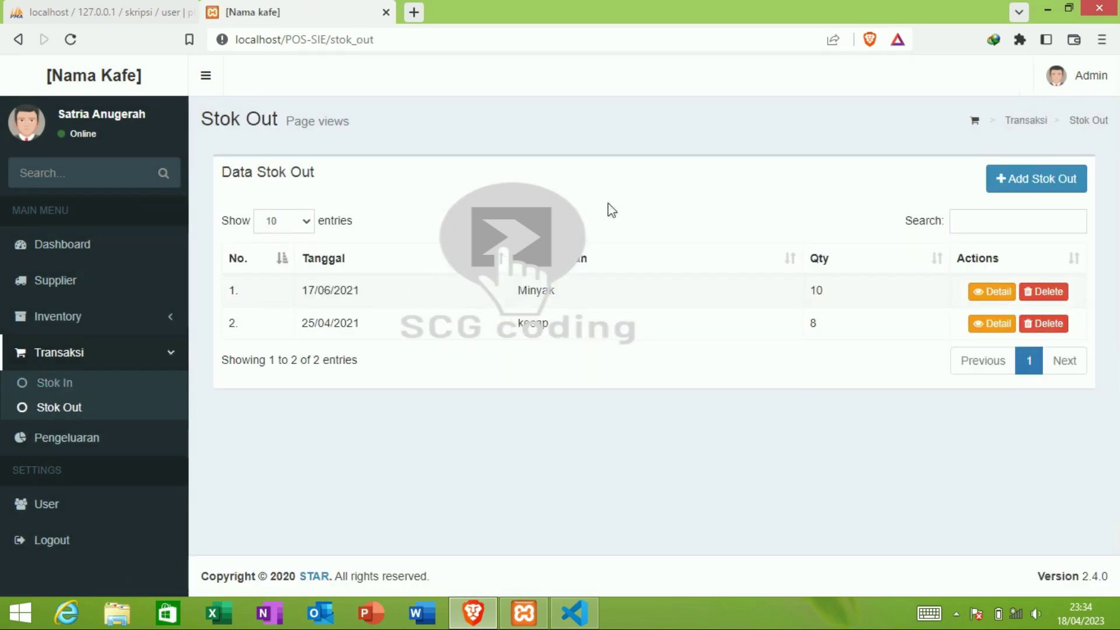
click(1020, 182)
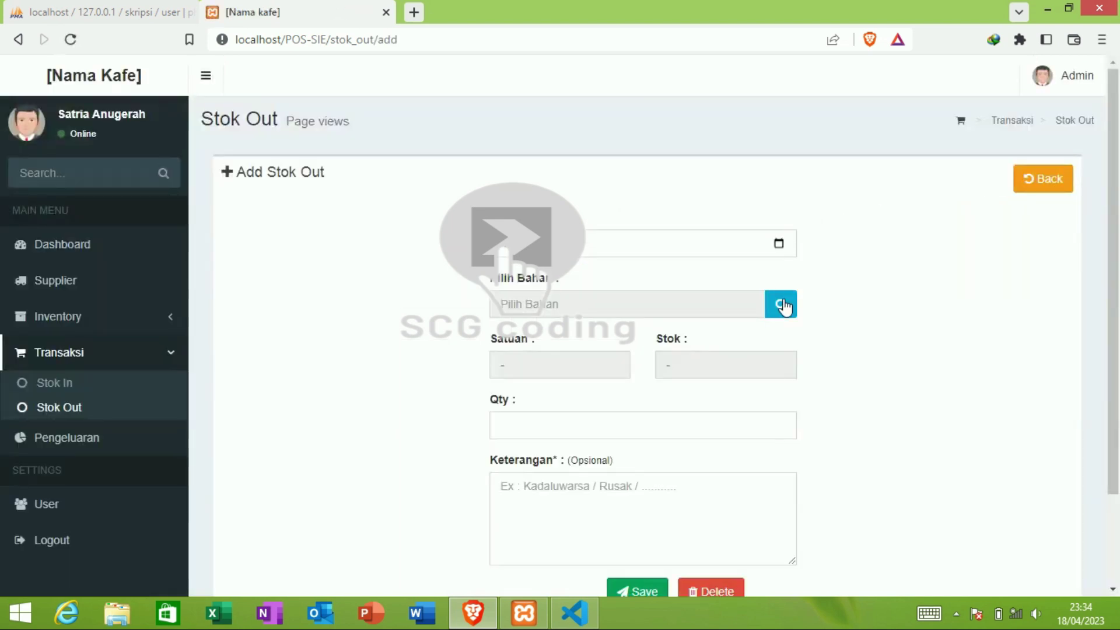
Start a new Pengeluaran entry dated 18/04/2023, with jenis Peralatan and a Biaya of 10000
click(122, 448)
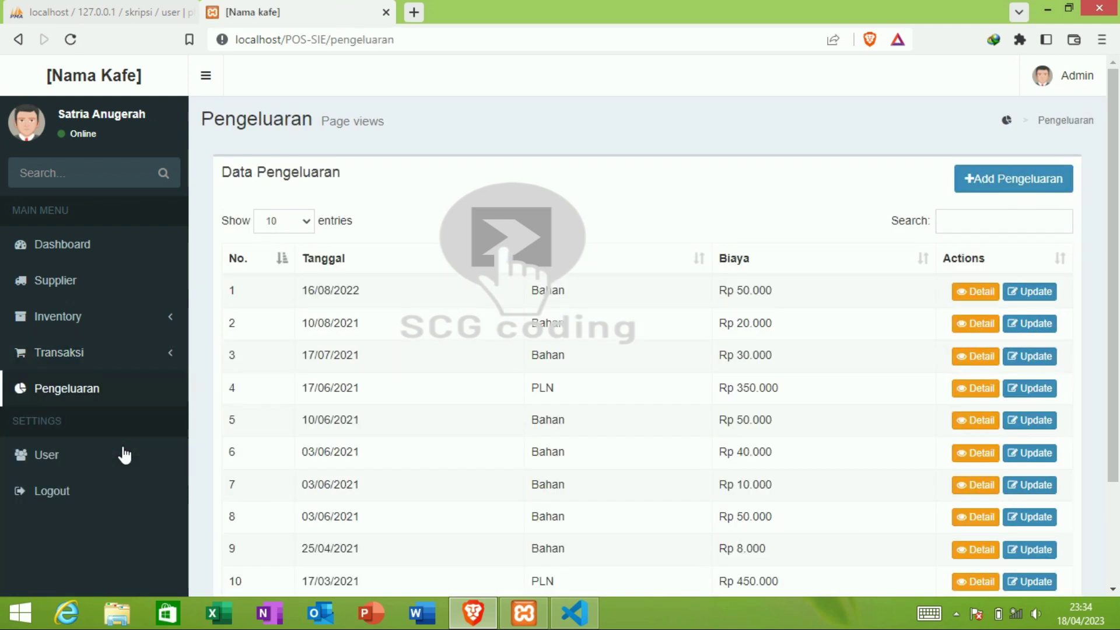
click(986, 182)
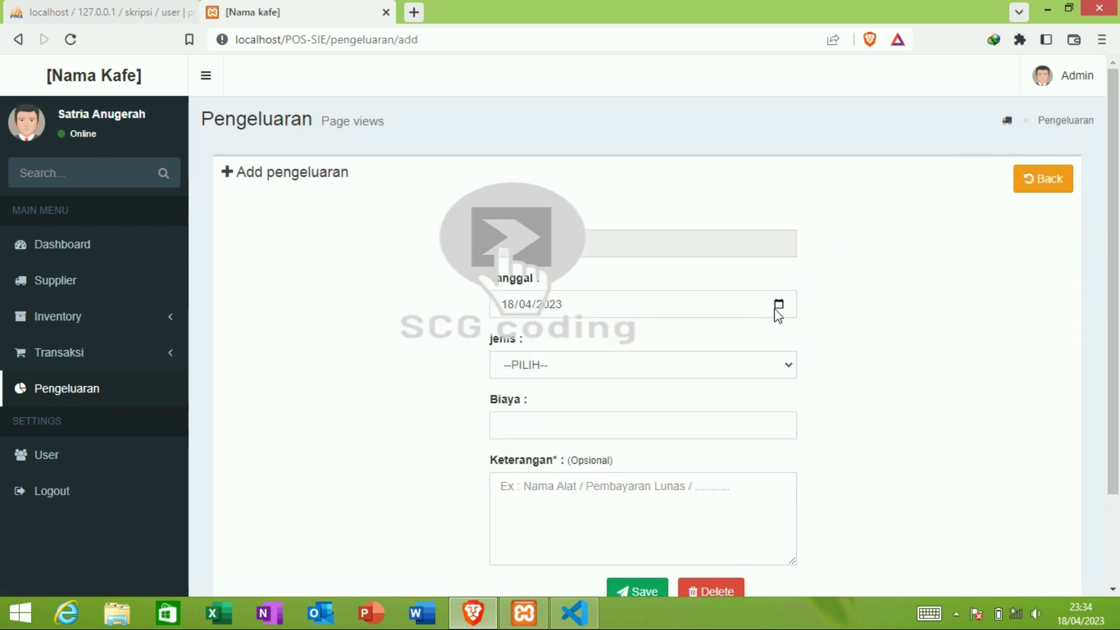
click(777, 305)
click(832, 314)
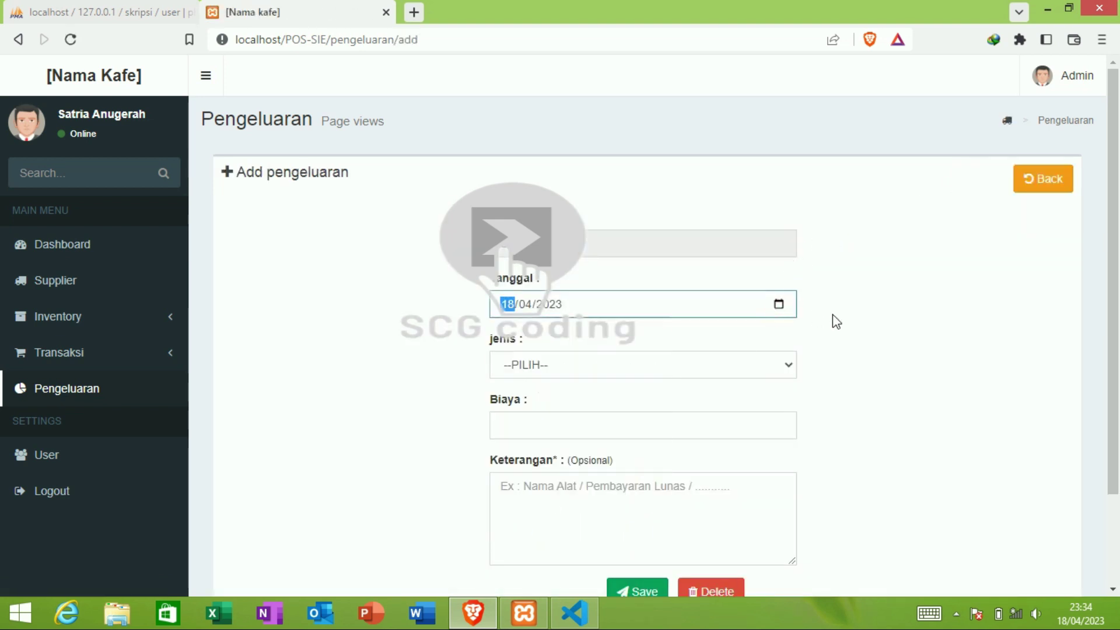
click(782, 365)
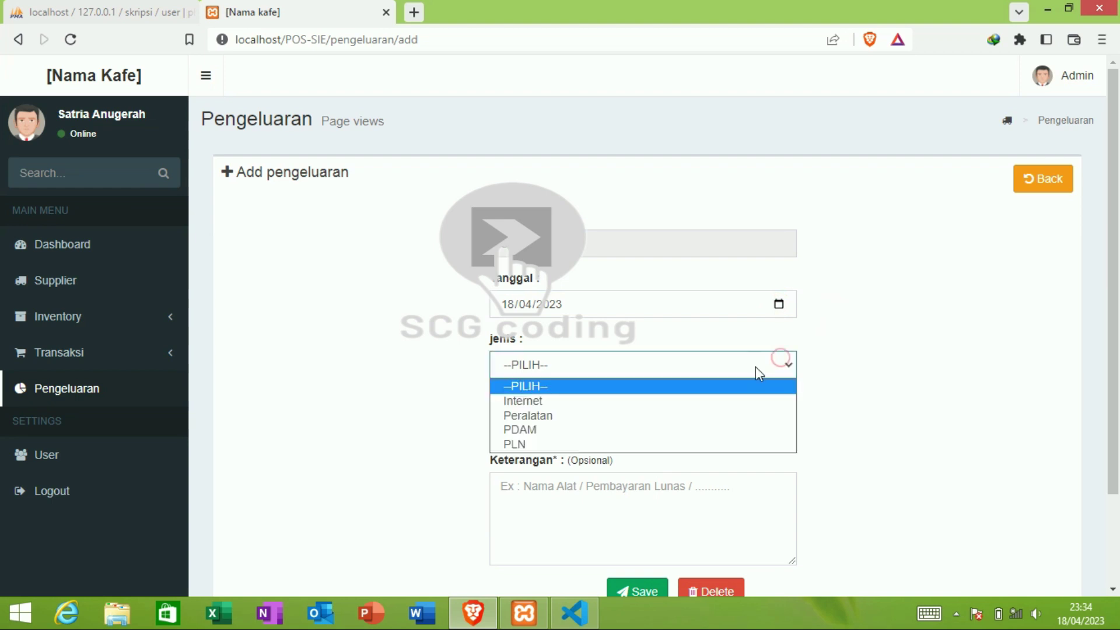
click(689, 416)
click(666, 427)
text(10000)
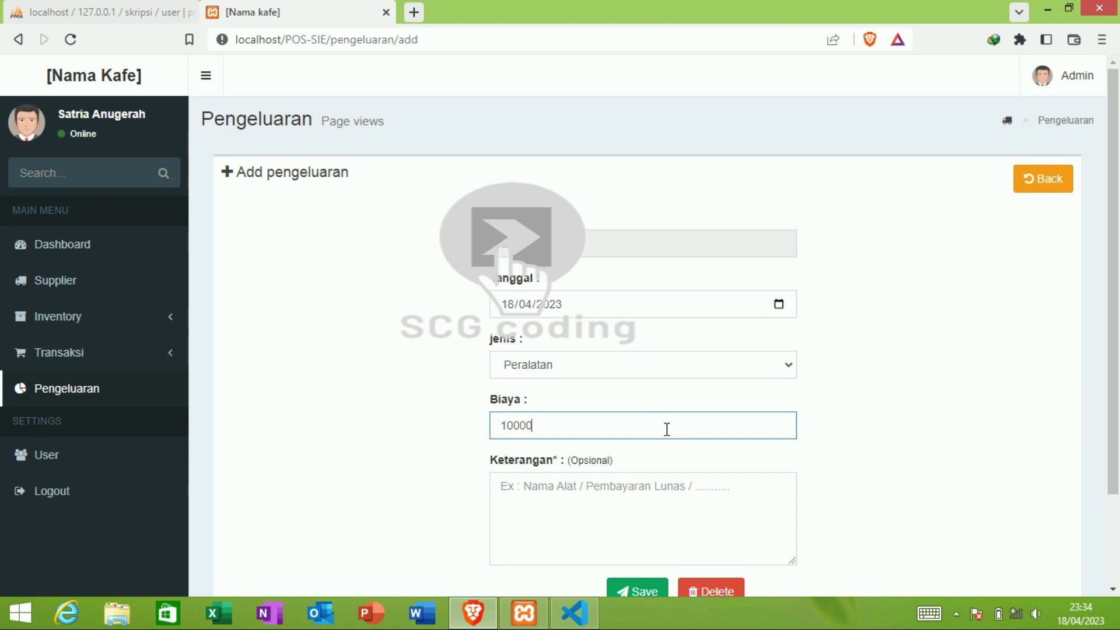
Enter biasa as the expense's Keterangan, save the entry and return to the Pengeluaran list
click(637, 487)
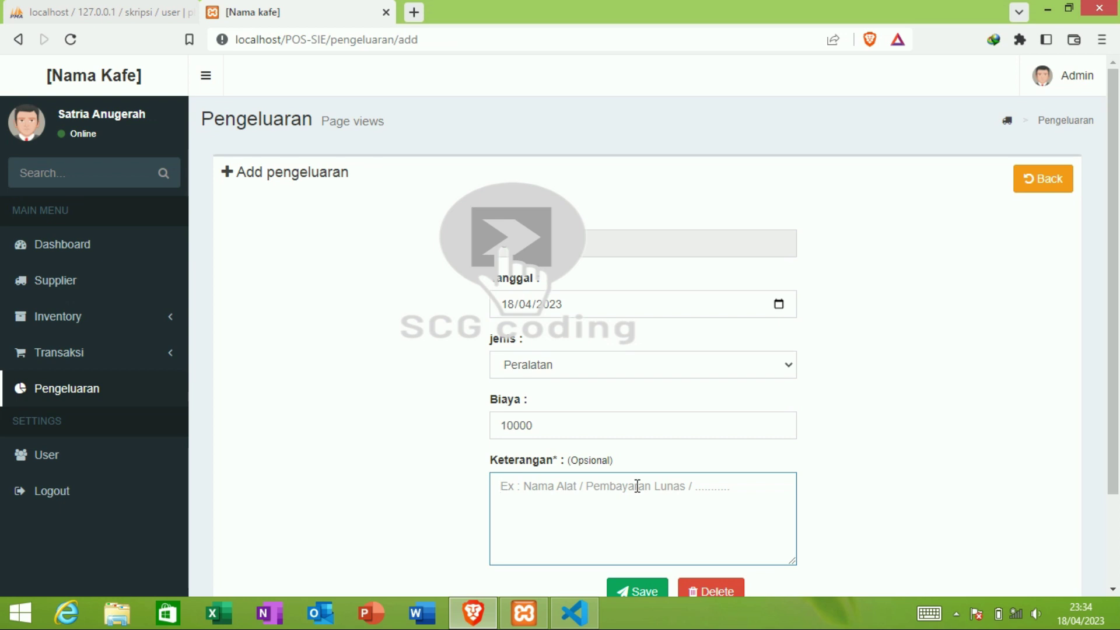
text(biasa)
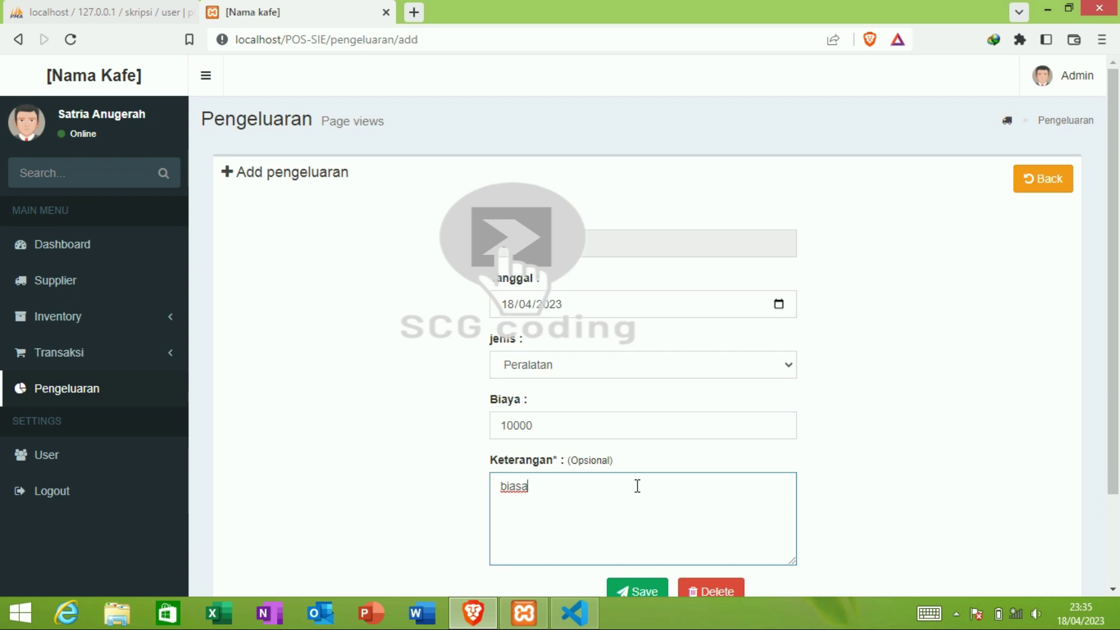
click(642, 590)
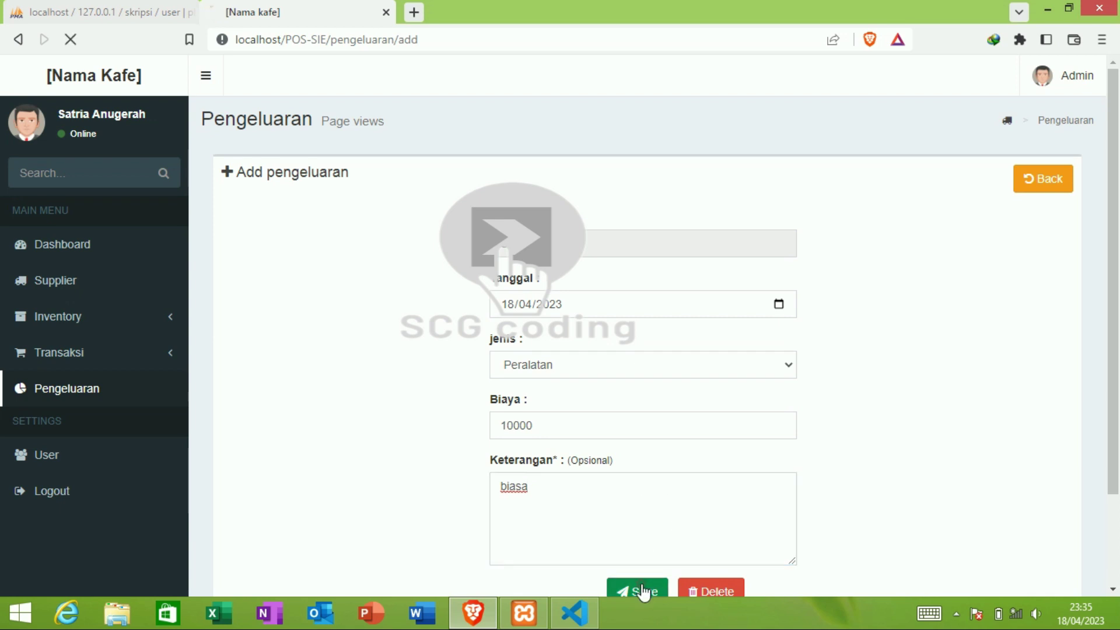
key(Return)
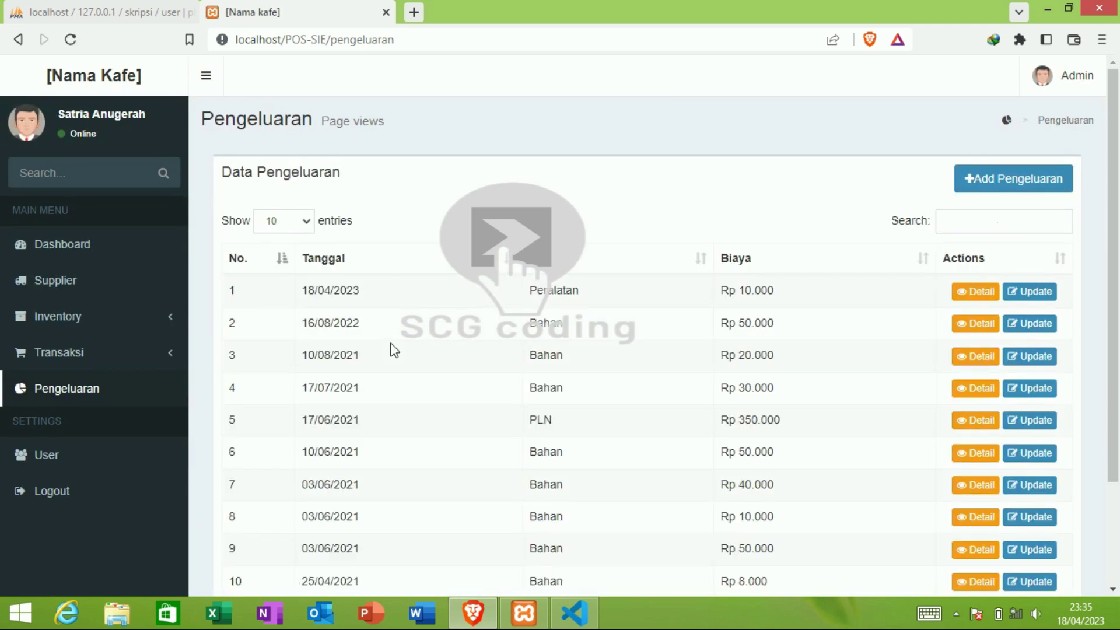
Open the User list and compare it with the user table in phpMyAdmin
click(93, 460)
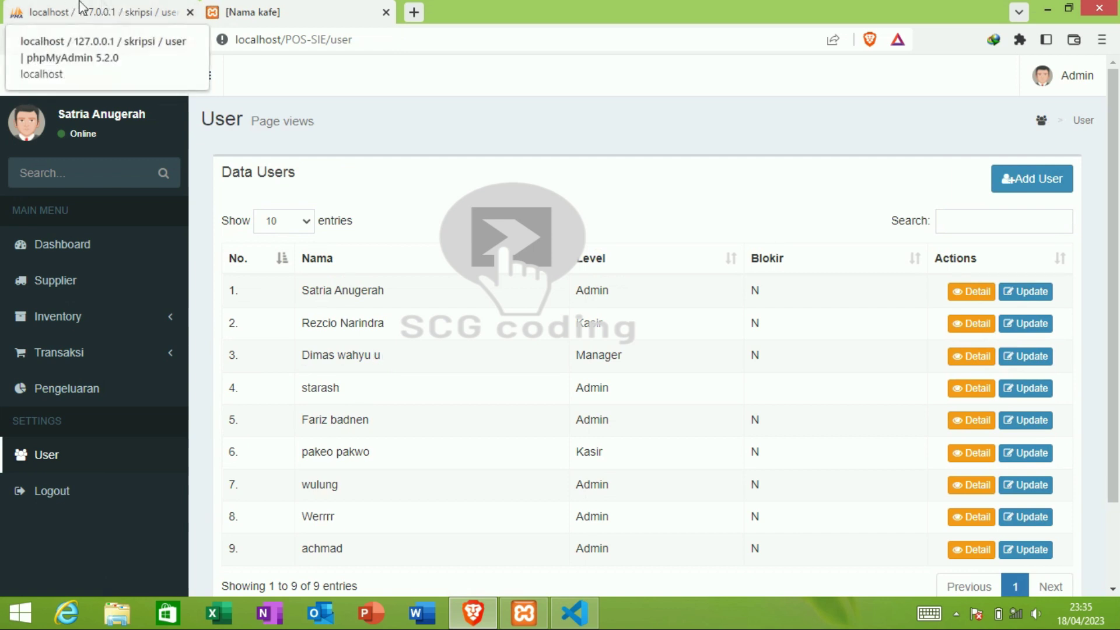
click(81, 7)
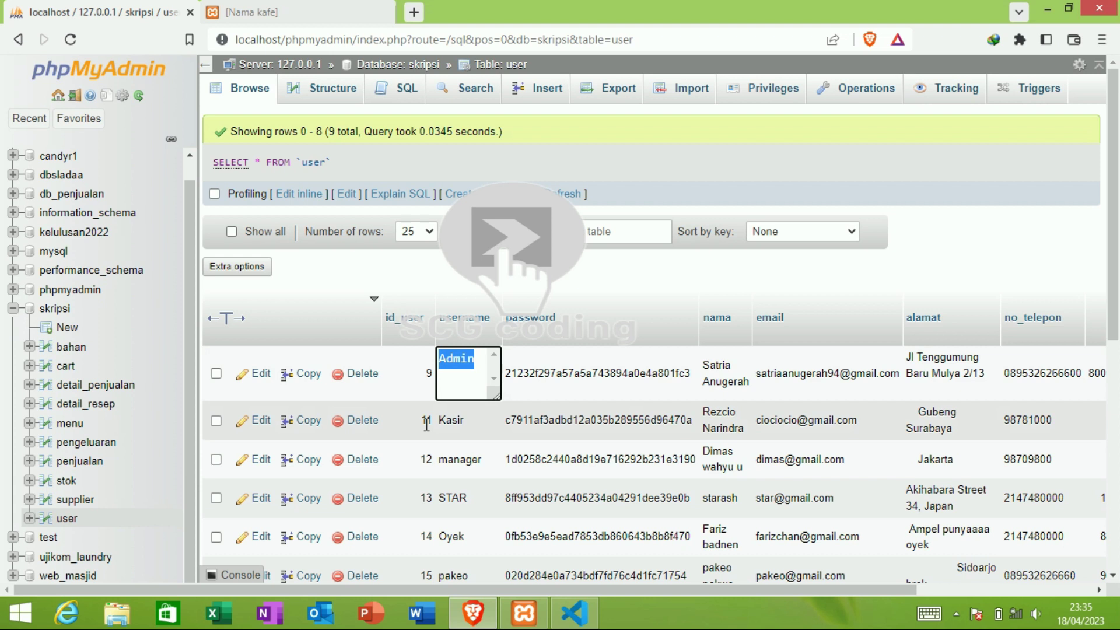
click(280, 11)
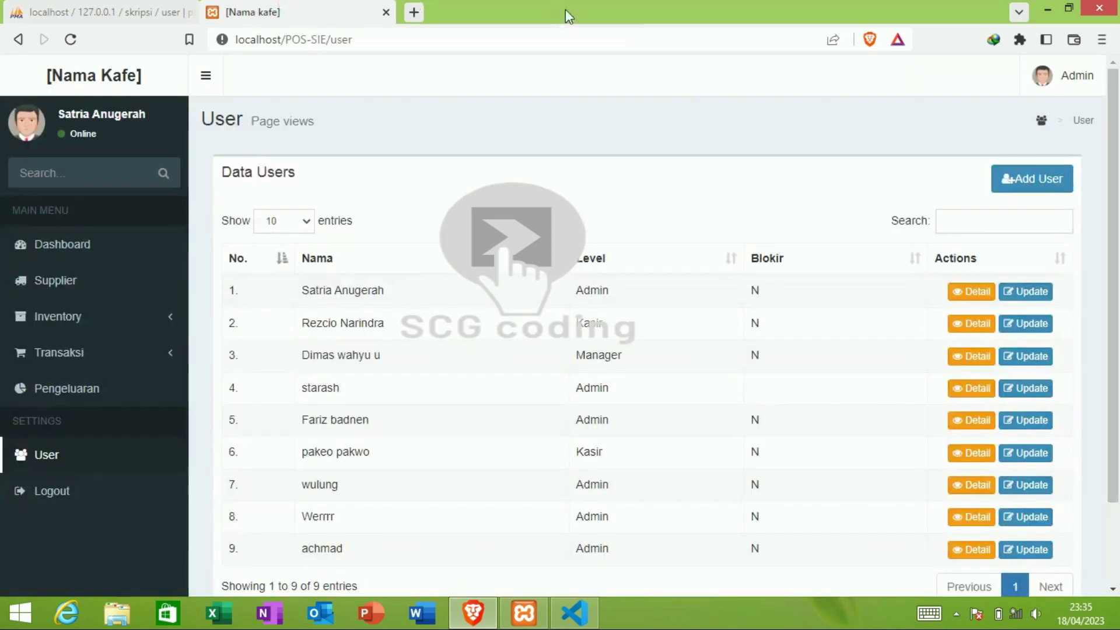
Examine the Add User form's Level options and the Kasir username in phpMyAdmin's user table
click(1005, 183)
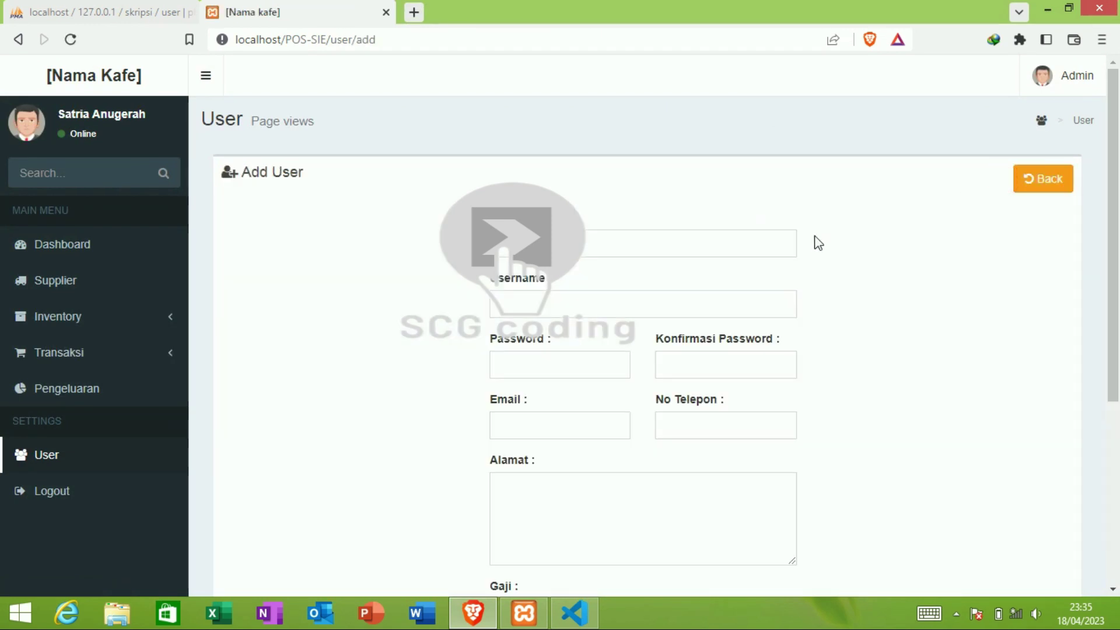
scroll(1094, 245, down, 4)
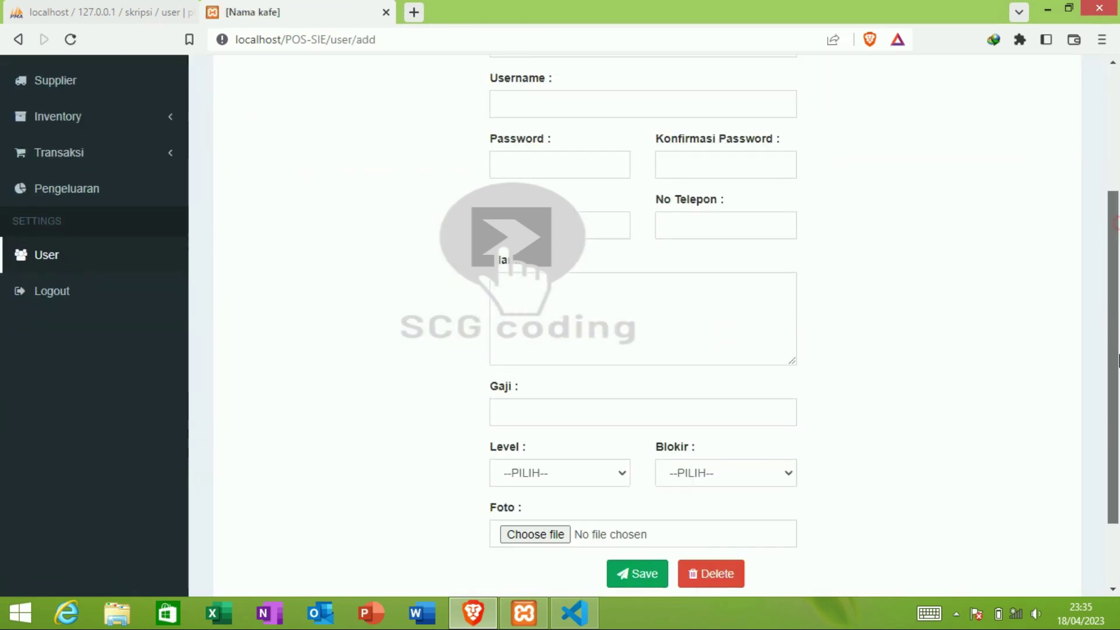
click(583, 436)
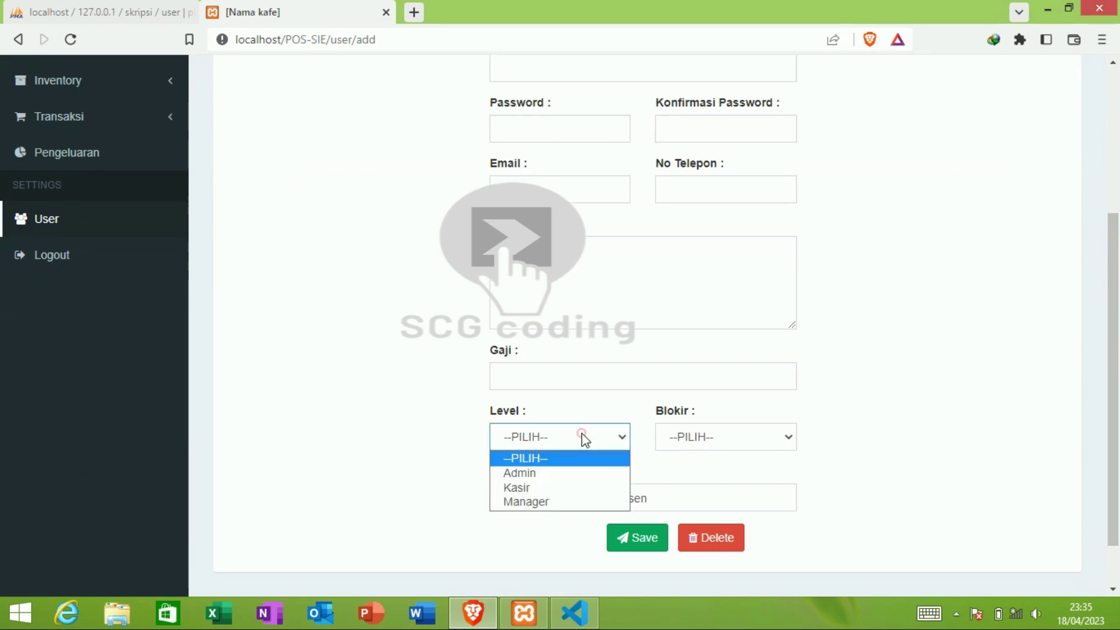
click(582, 436)
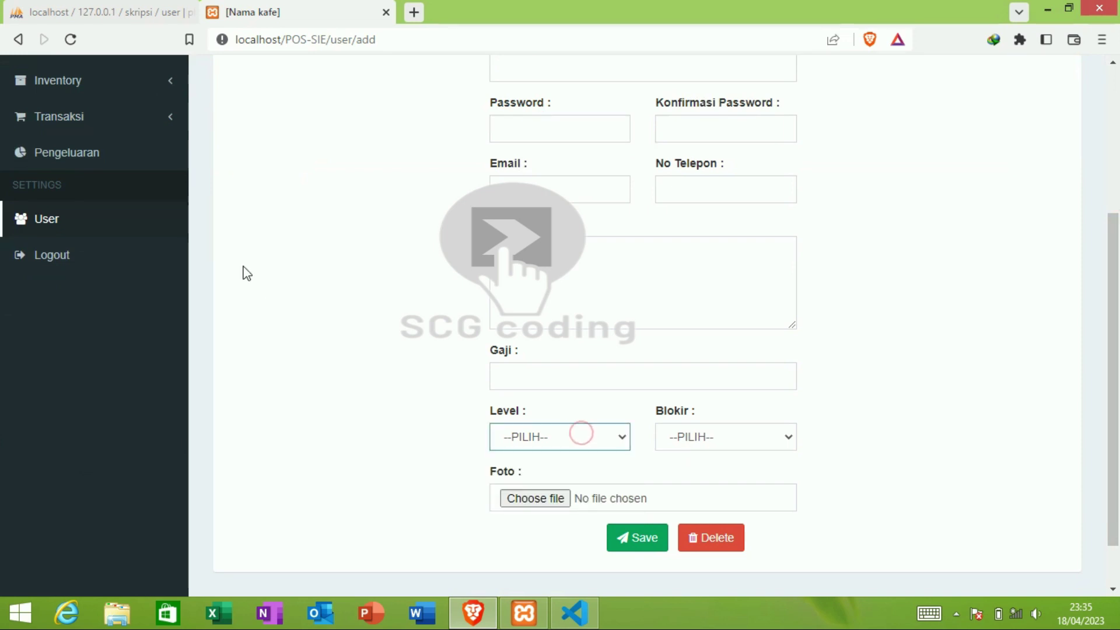
click(100, 7)
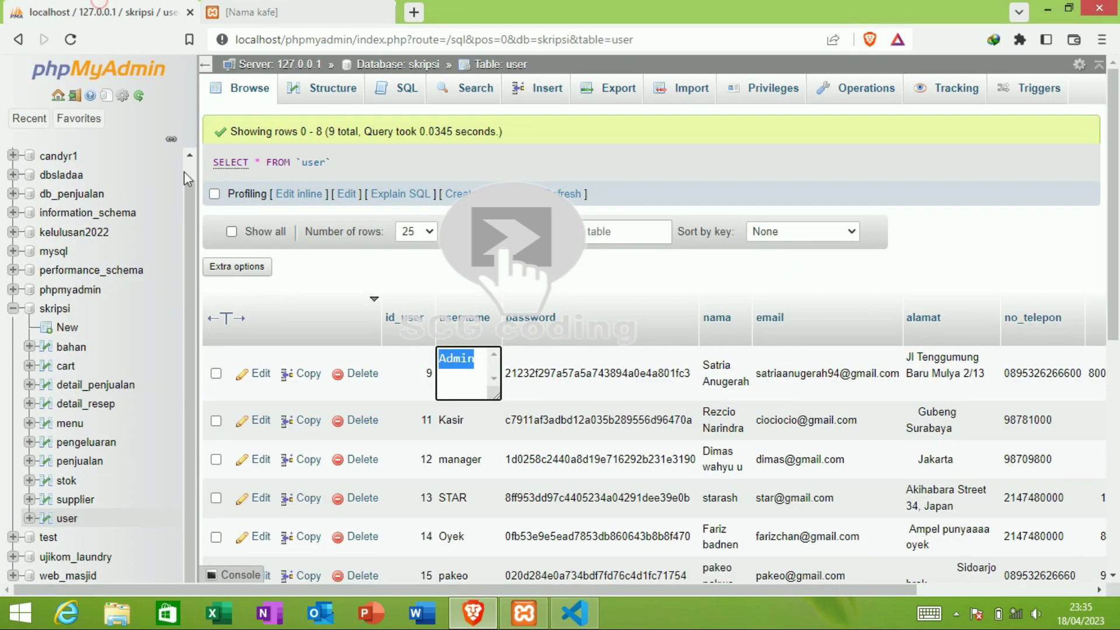
double_click(456, 421)
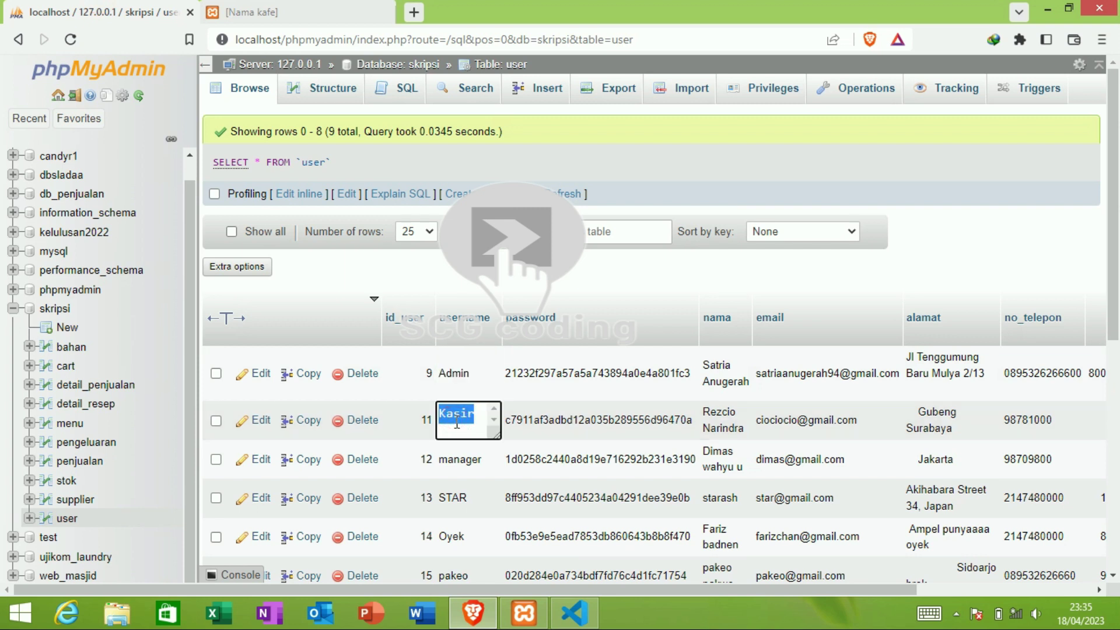
click(251, 12)
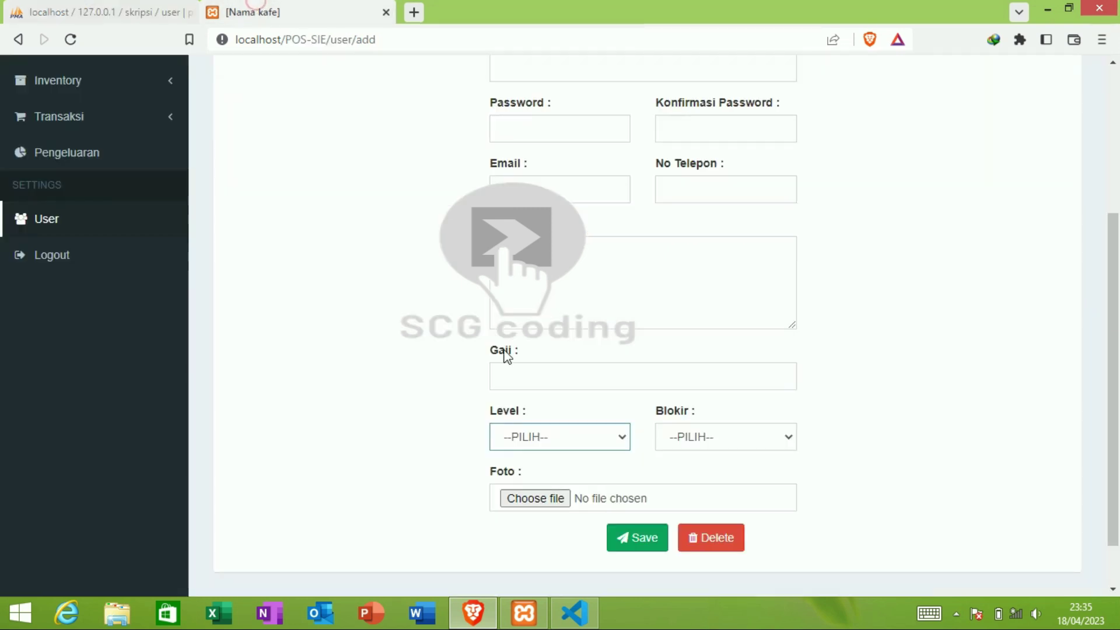
click(548, 436)
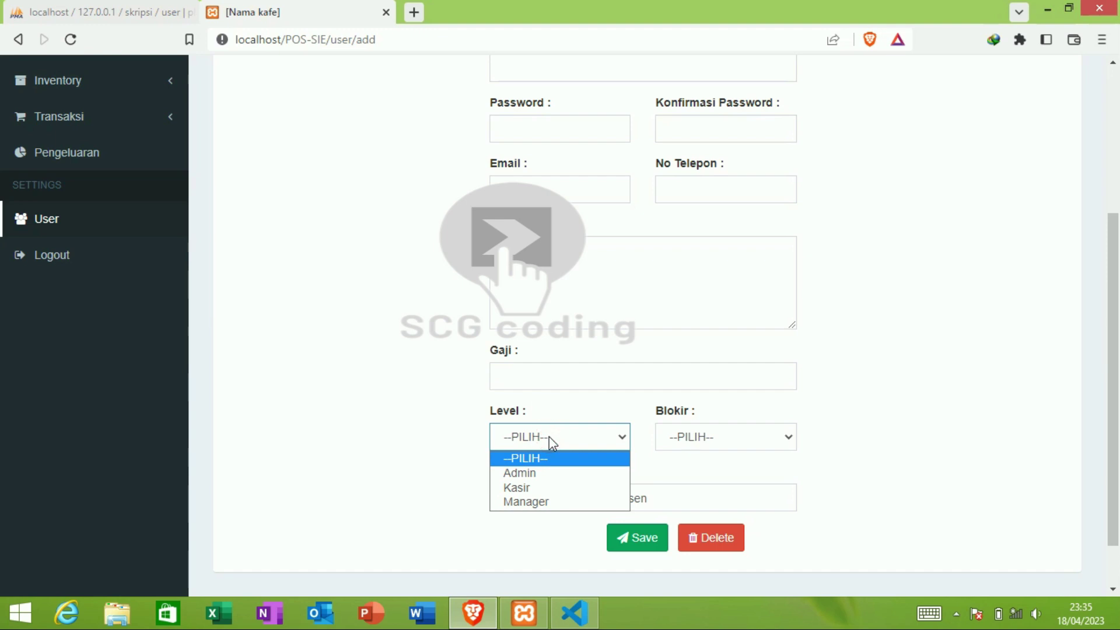
Log out of the admin account and log in as kasir, entering the username and the account password
click(104, 268)
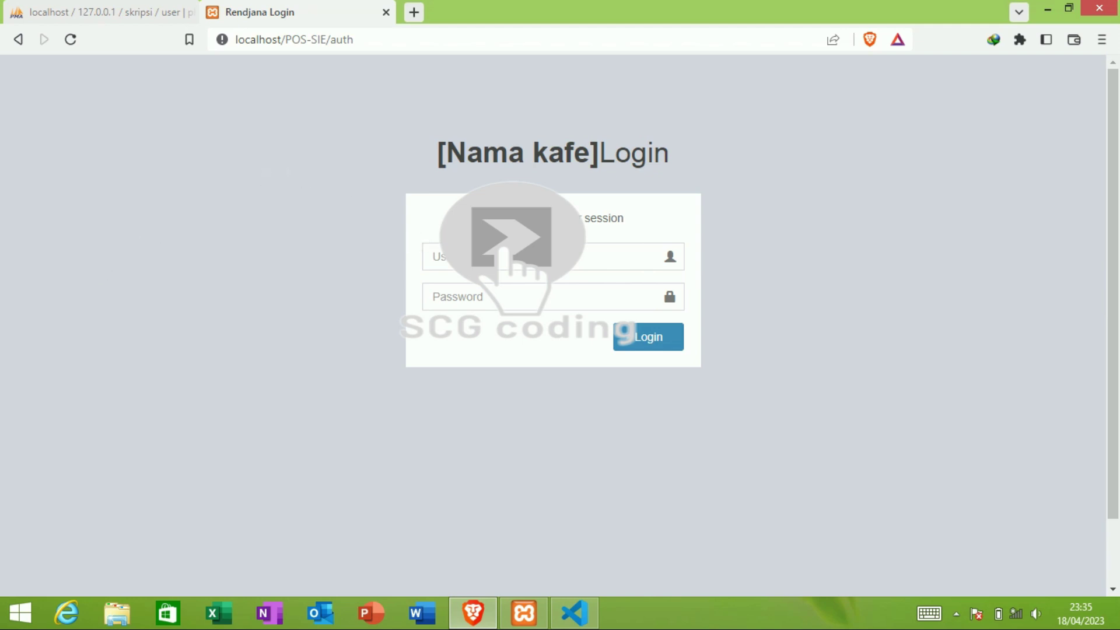
right_click(480, 257)
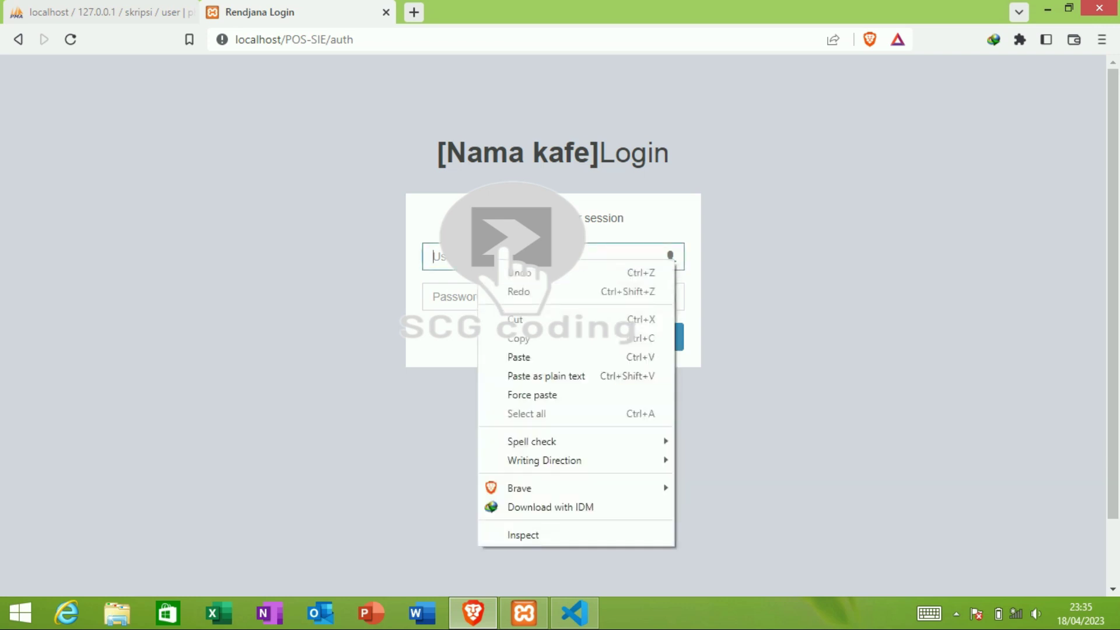
click(516, 350)
double_click(439, 257)
text(ka)
click(448, 293)
text(k)
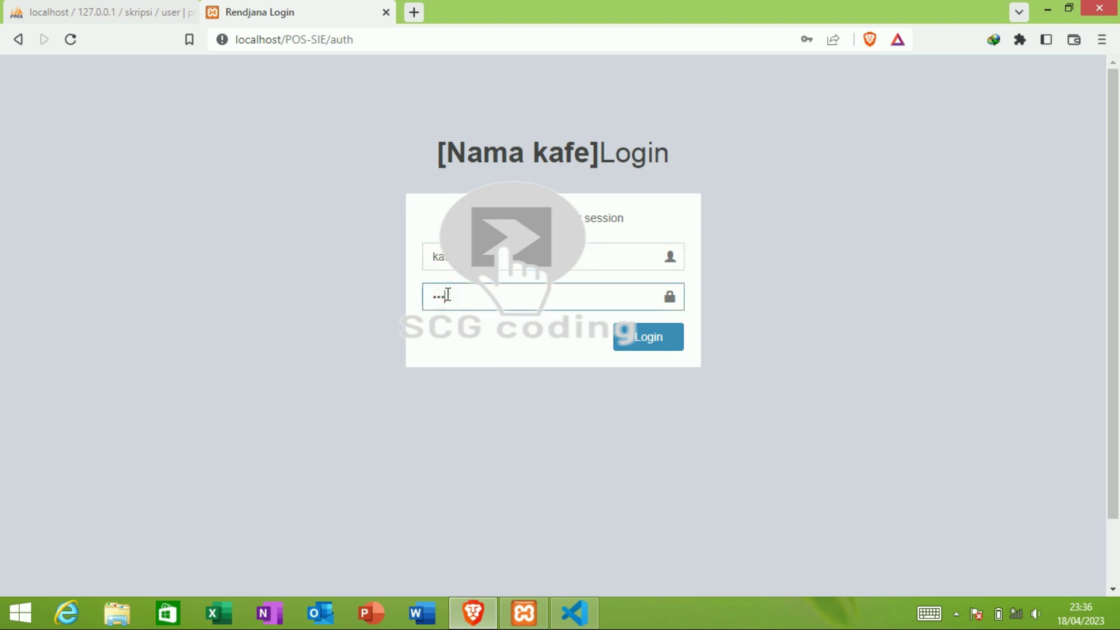
key(Return)
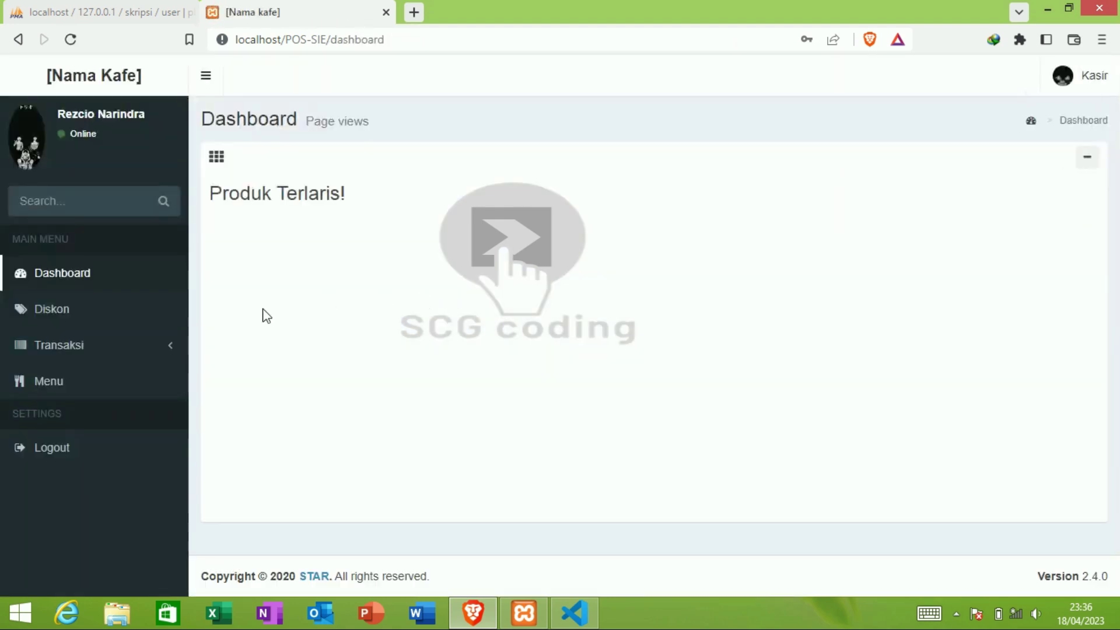
Open the Diskon page, go back to the dashboard and switch to phpMyAdmin to check the skripsi database
click(104, 325)
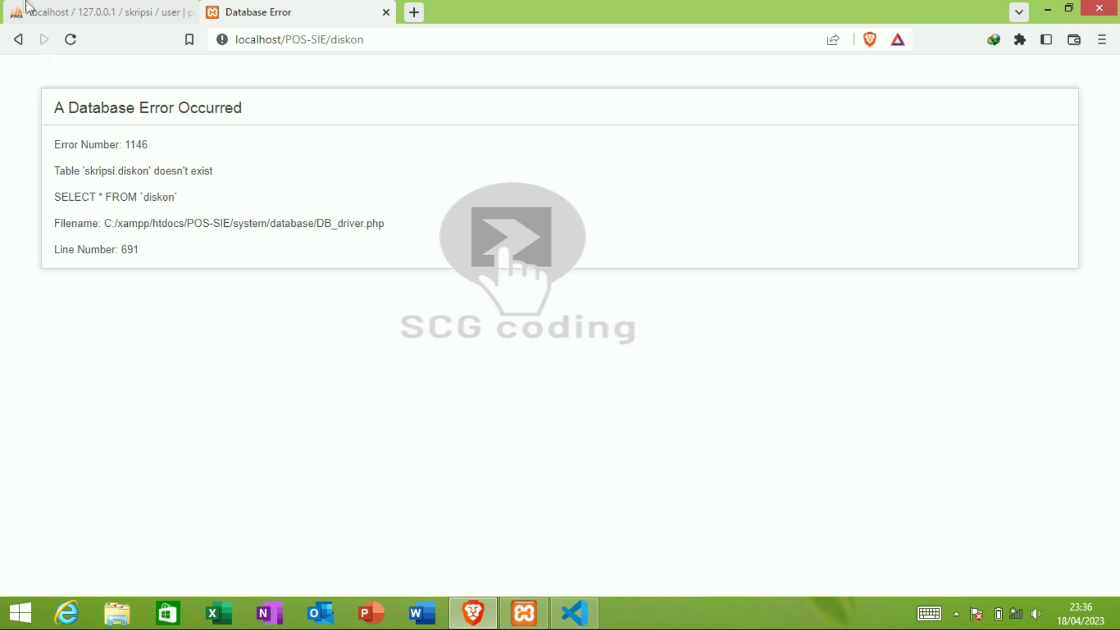
click(18, 39)
click(111, 8)
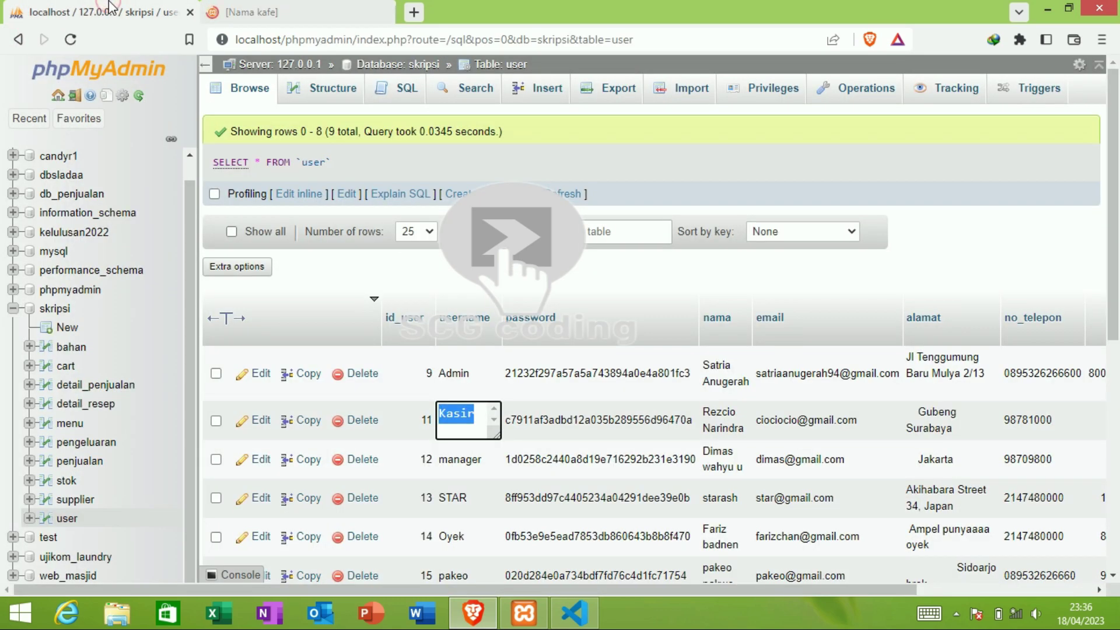